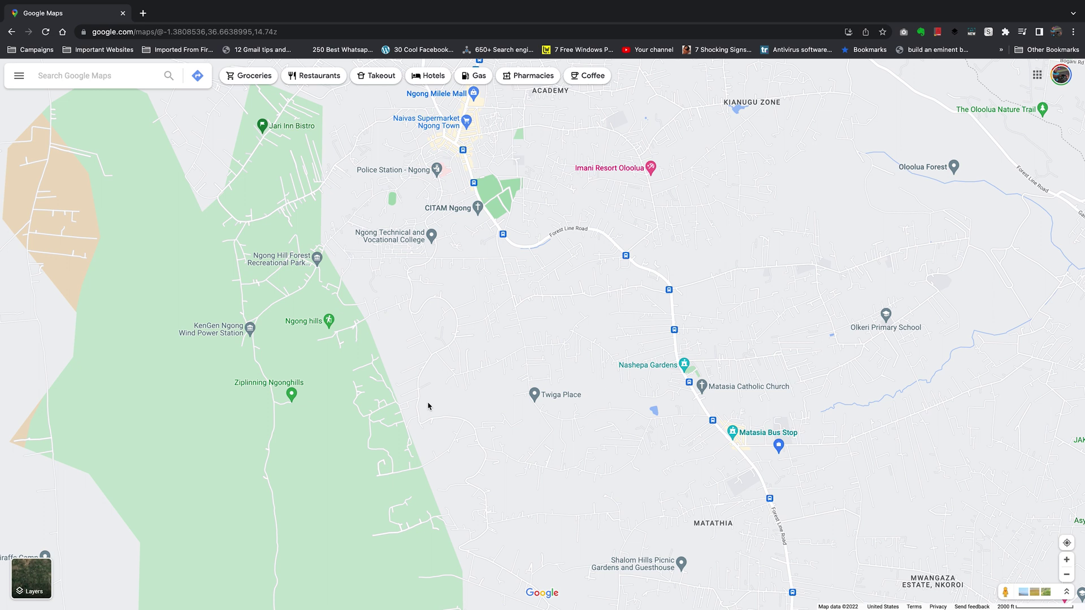
- Pan and zoom the map from the Ngong overview toward the Silanga Road area
left_click_drag(450, 378, 376, 378)
scroll(472, 362, "down", 3)
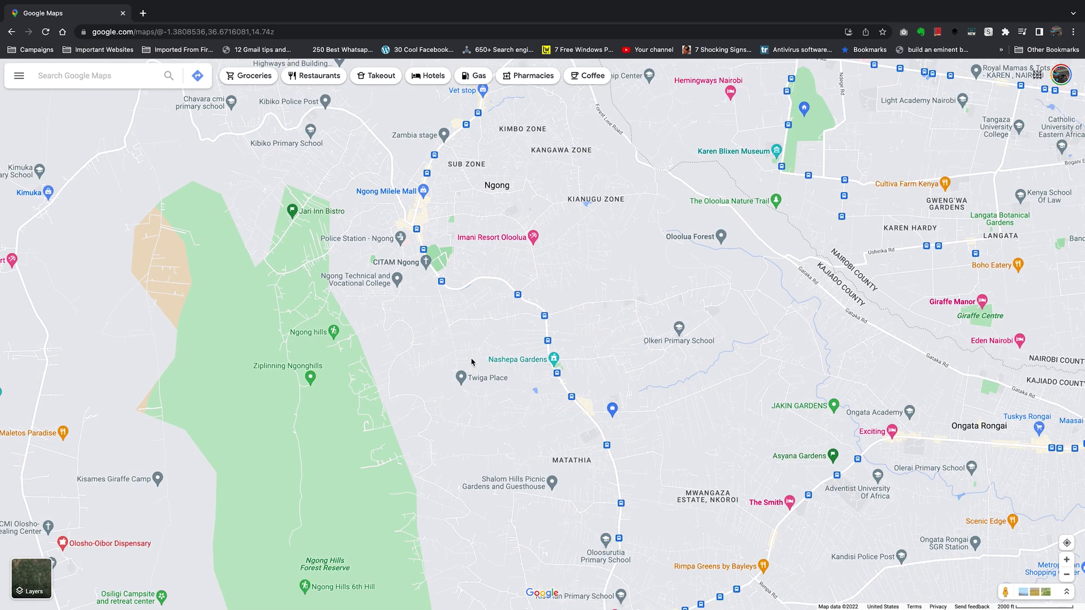
scroll(500, 364, "up", 5)
mouse_move(501, 364)
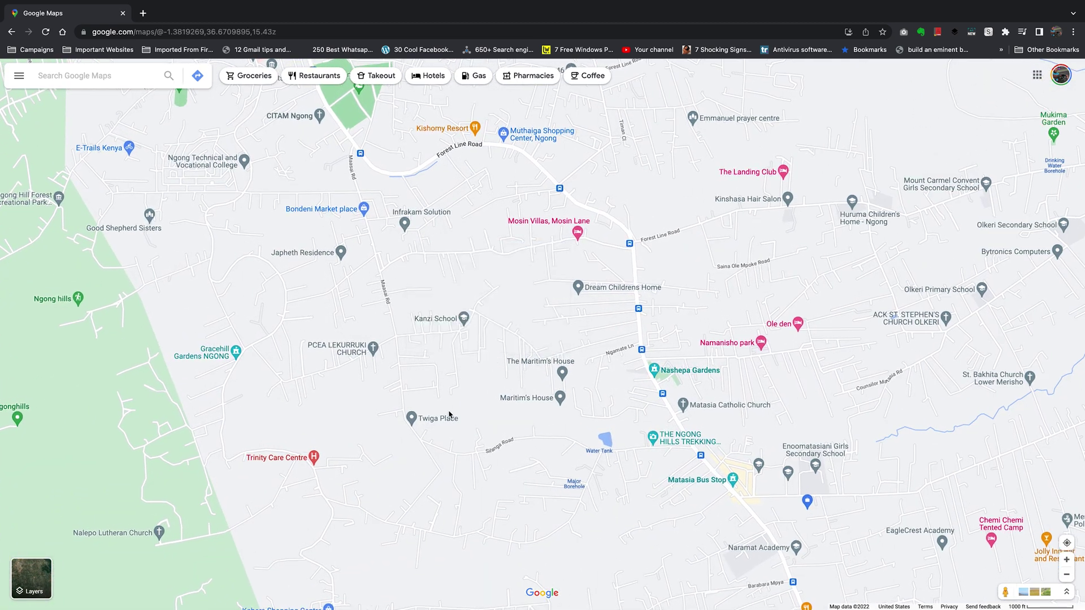
scroll(449, 415, "up", 8)
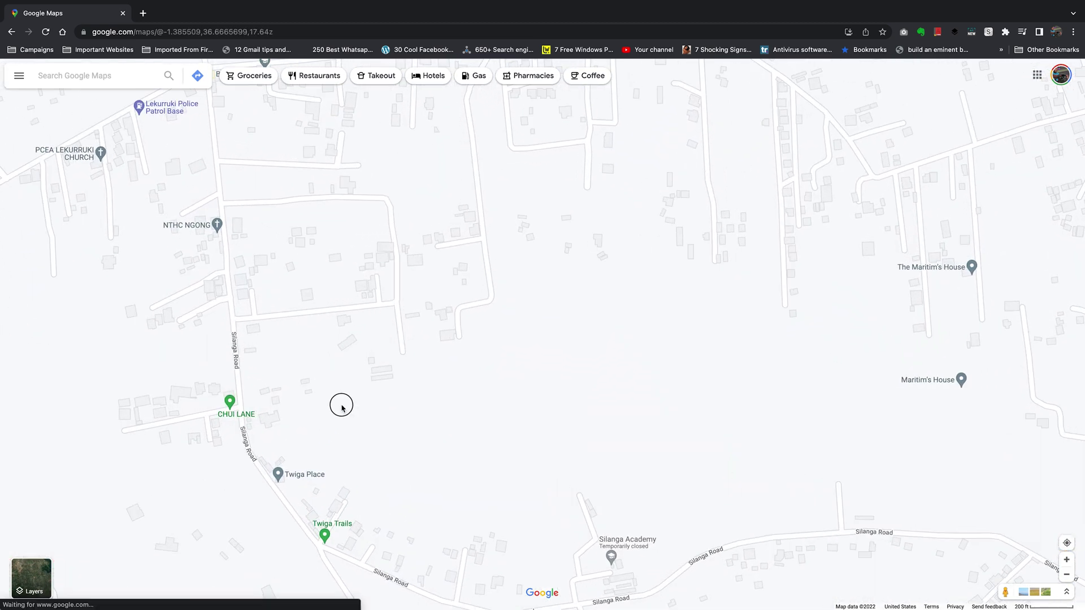
left_click_drag(335, 416, 465, 274)
scroll(404, 359, "down", 3)
scroll(405, 358, "up", 6)
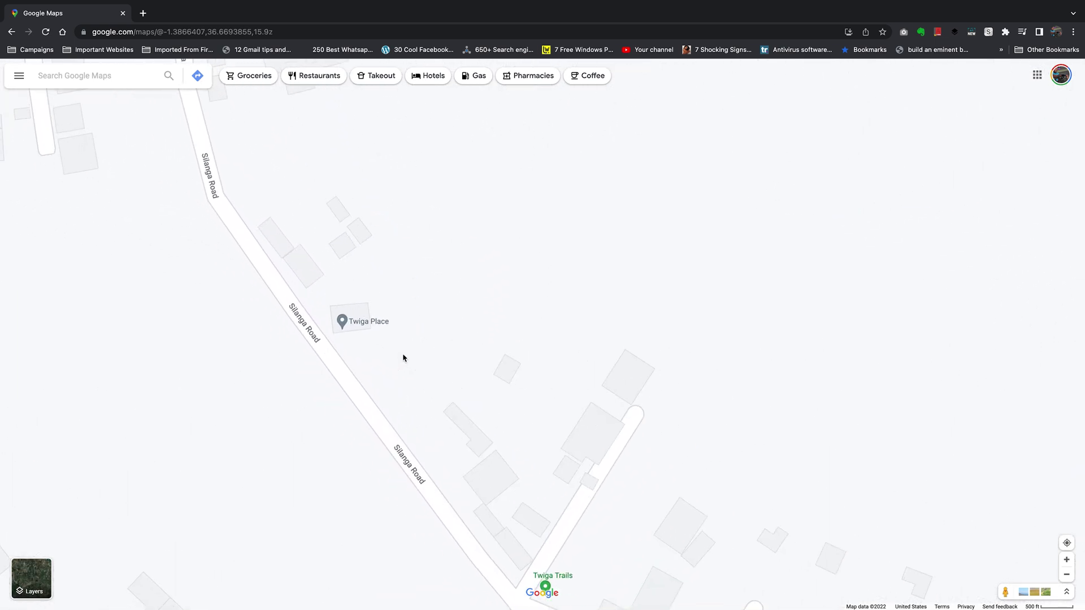
mouse_move(345, 326)
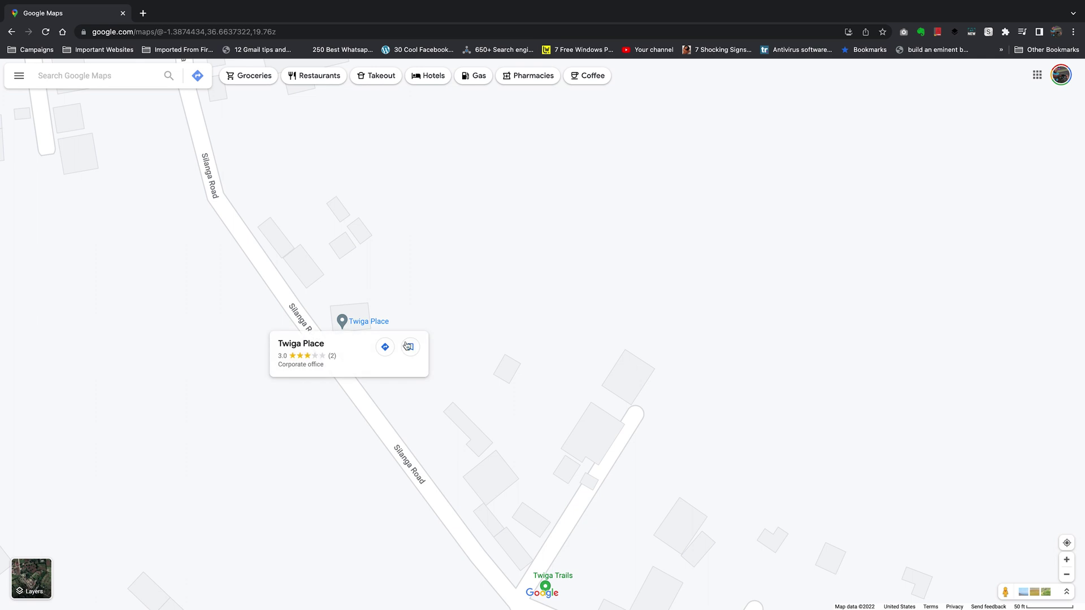
scroll(558, 388, "down", 5)
- Centre the Silanga Road bend by the Twiga Trails junction and open that spot's map options
left_click_drag(656, 400, 358, 261)
scroll(562, 351, "down", 5)
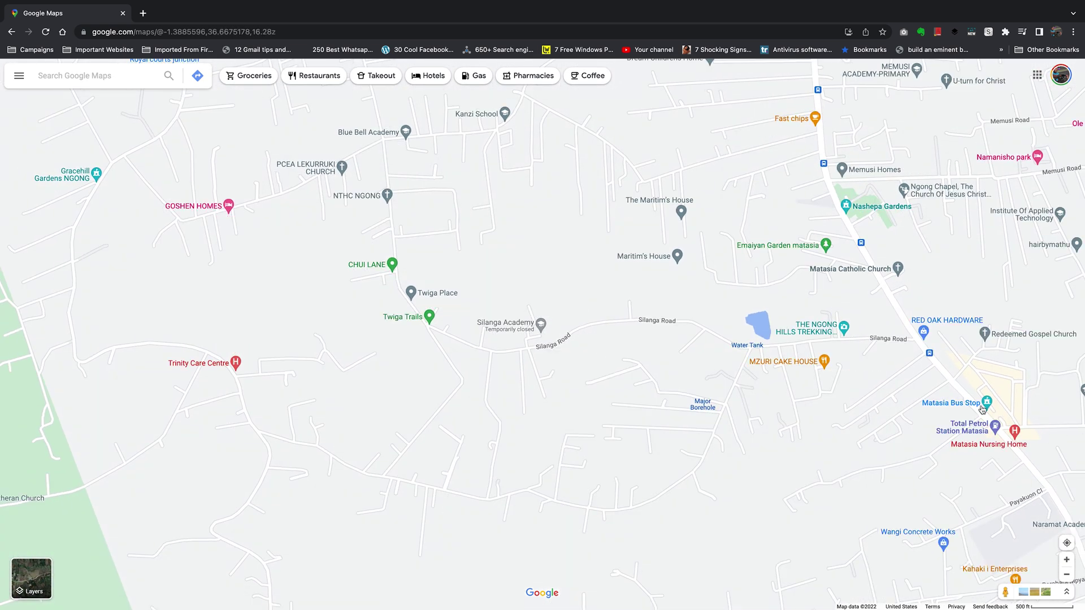
left_click_drag(710, 380, 750, 398)
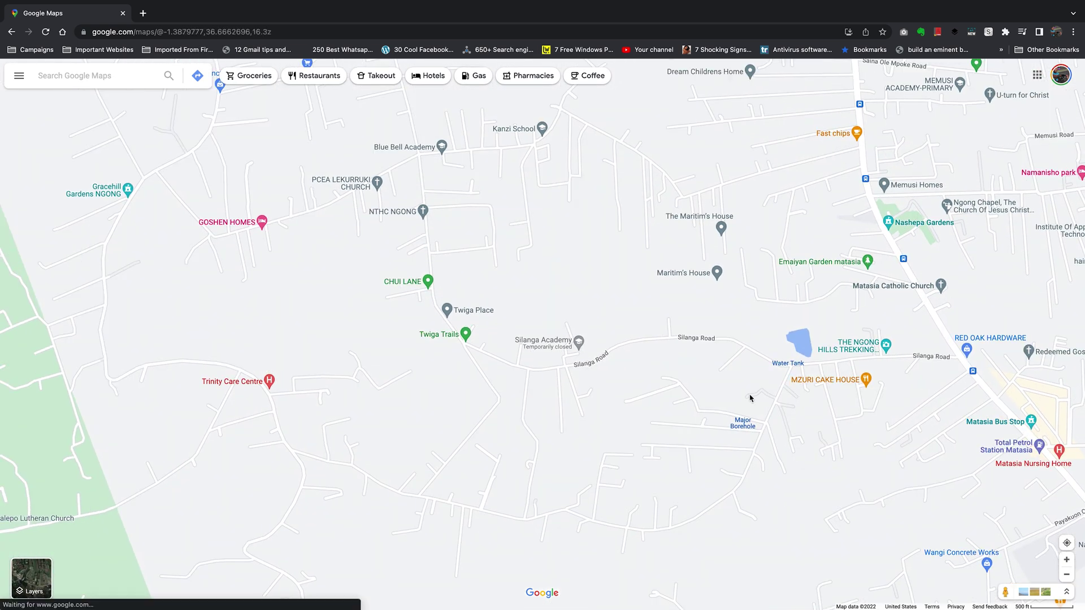
scroll(750, 398, "up", 2)
left_click_drag(351, 294, 533, 341)
scroll(514, 337, "up", 2)
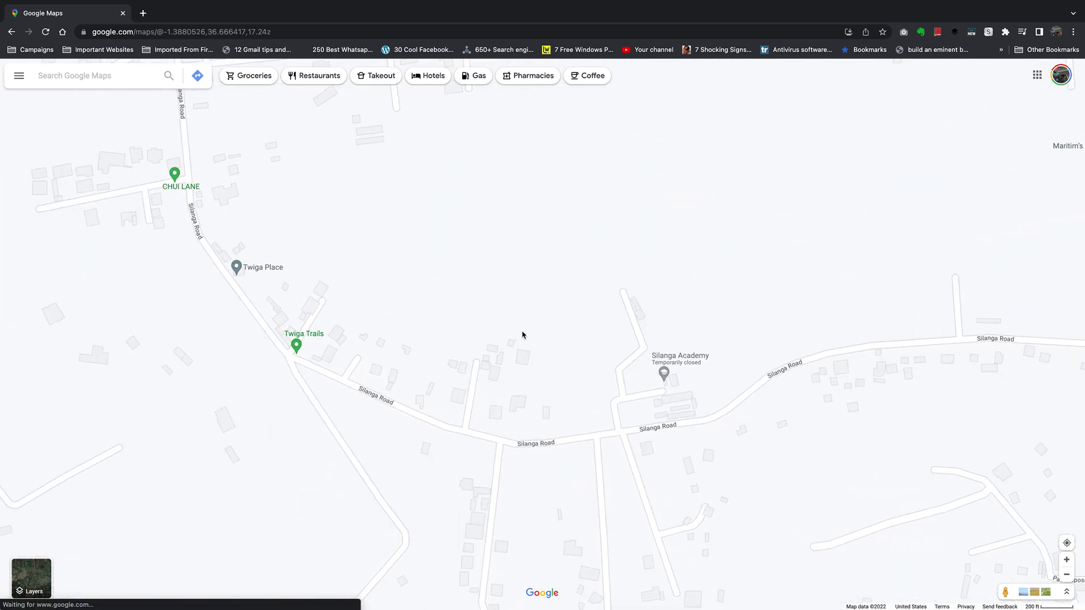
left_click_drag(363, 285, 565, 307)
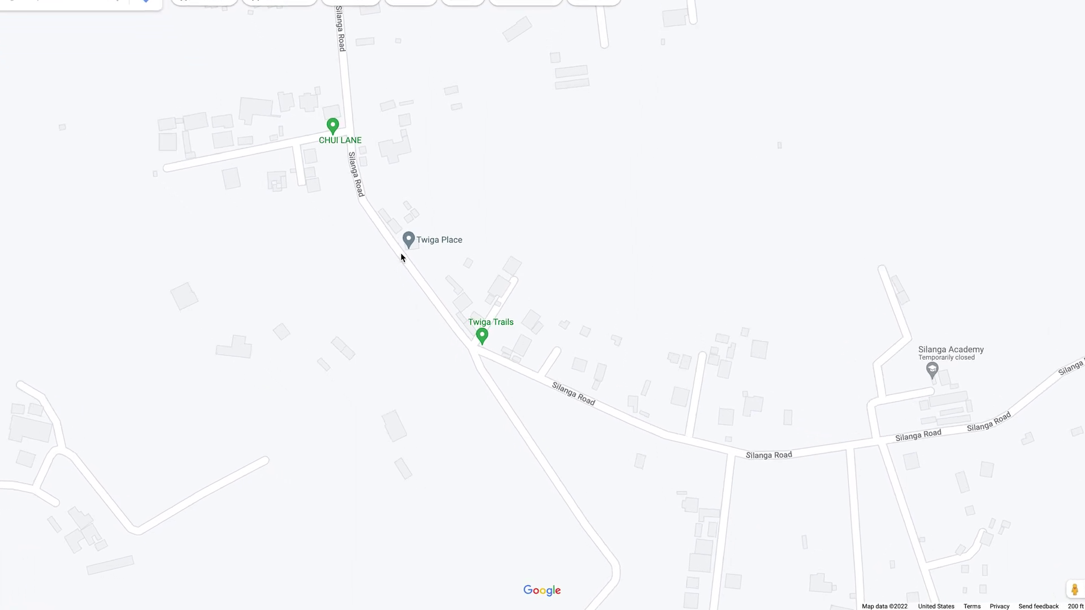
right_click(402, 257)
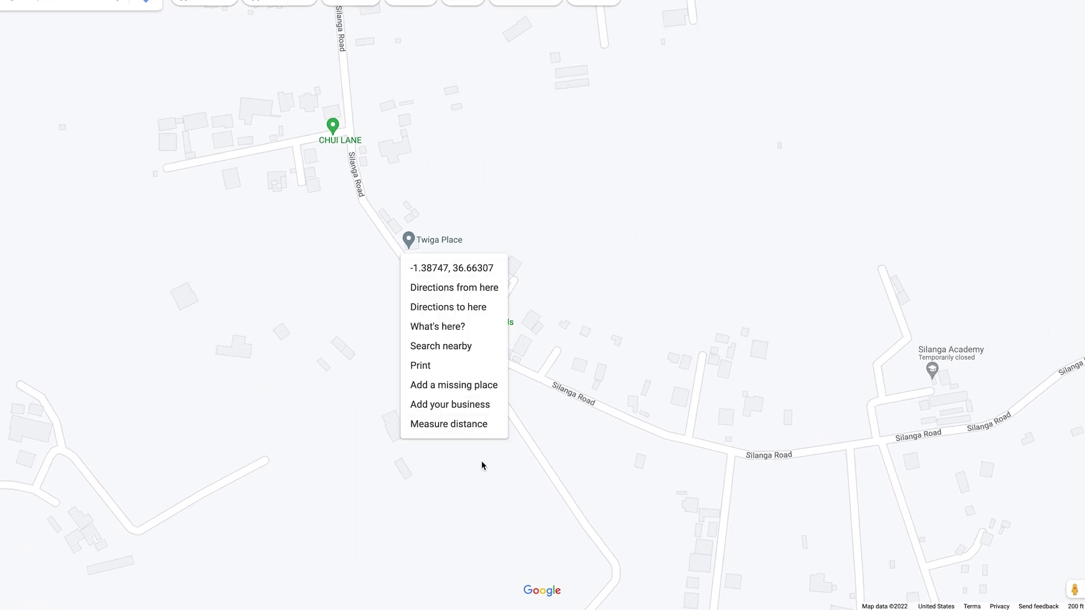
- Measure Silanga Road from Twiga Place via Twiga Trails junction to Silanga Academy: 1,891.74 ft
left_click(462, 425)
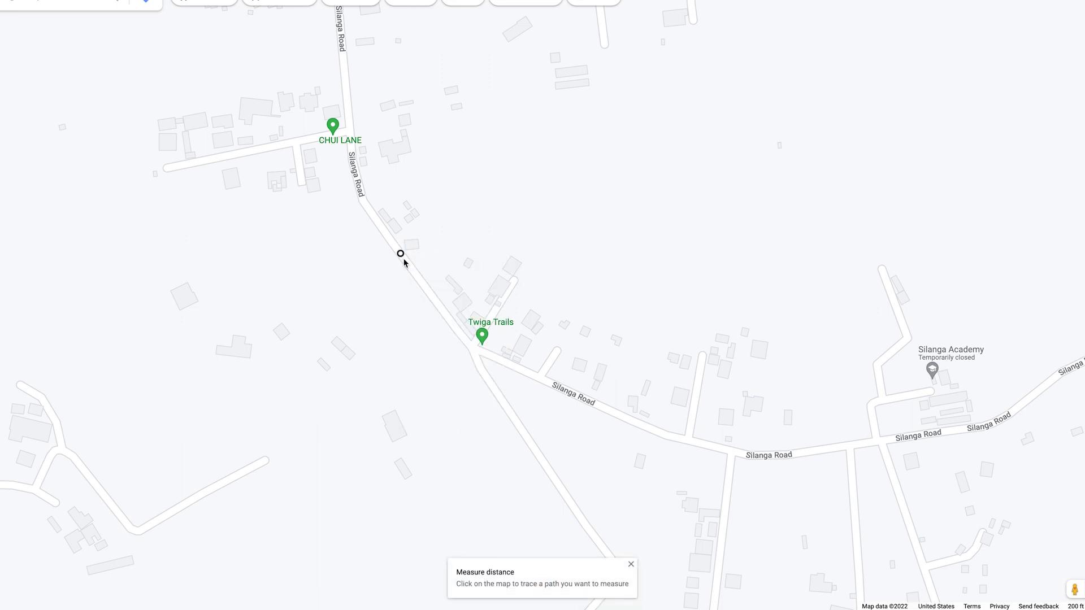
left_click(472, 348)
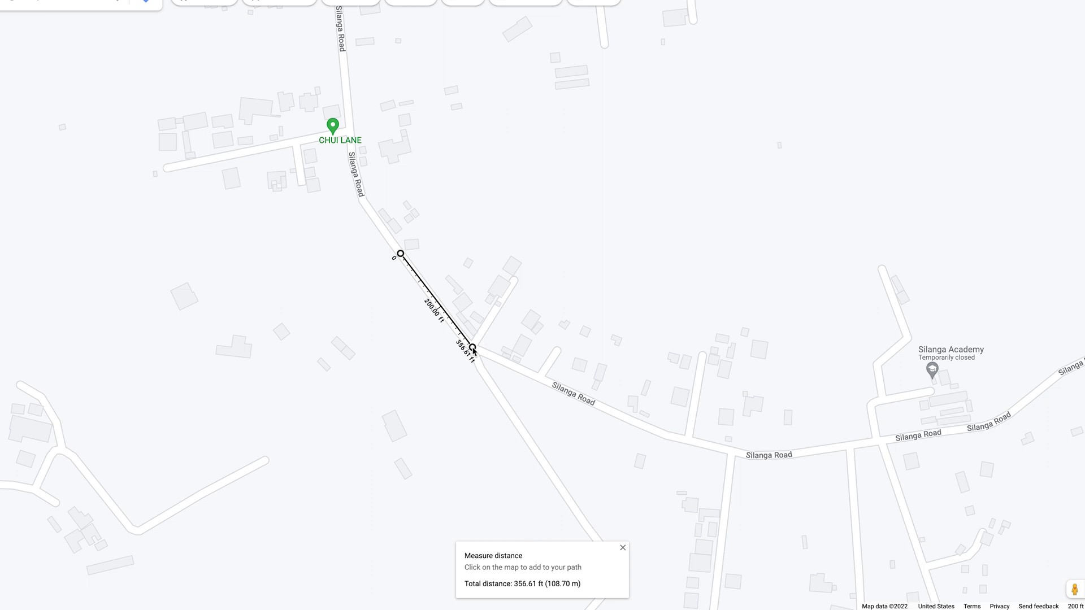
left_click(664, 436)
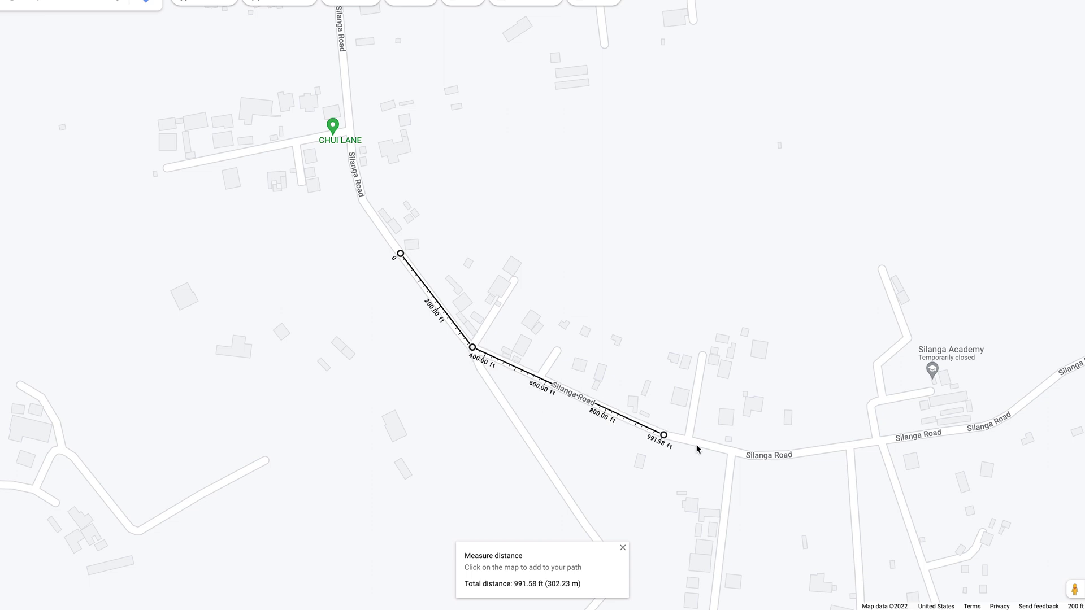
left_click(733, 451)
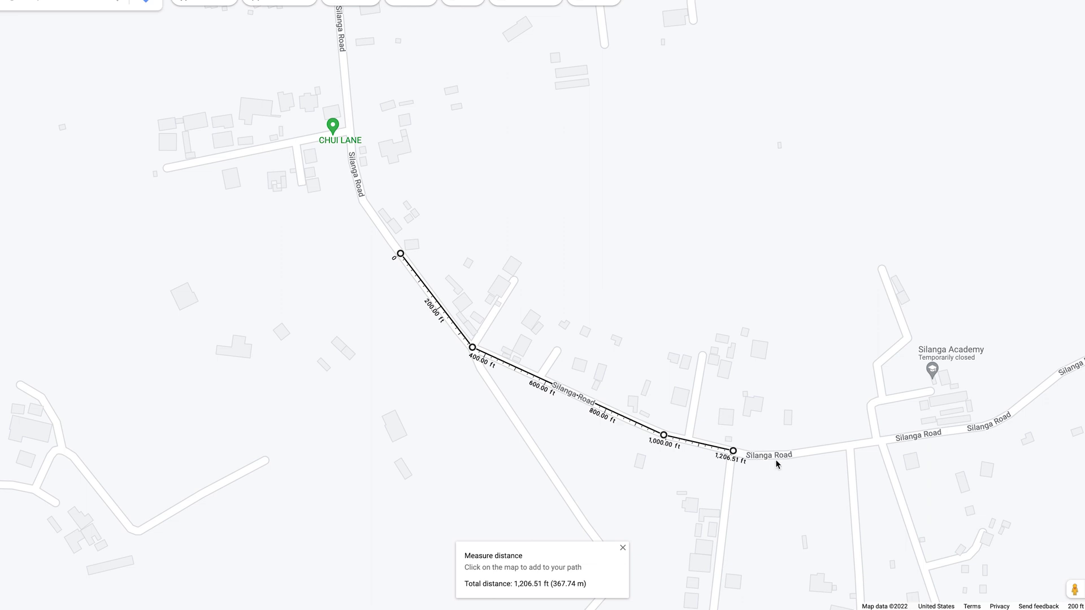
left_click(826, 450)
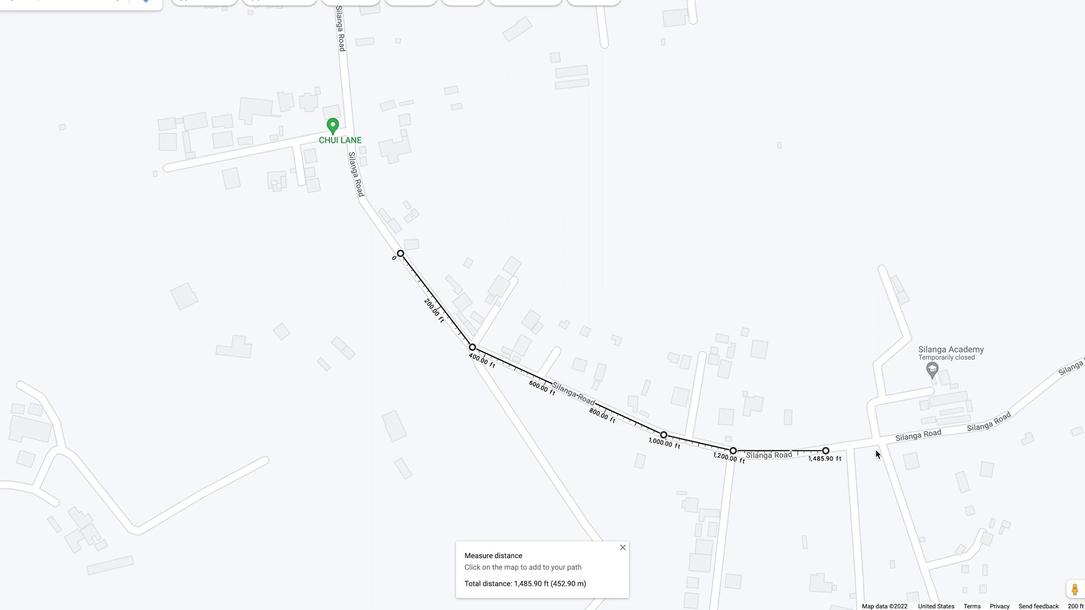
left_click(958, 429)
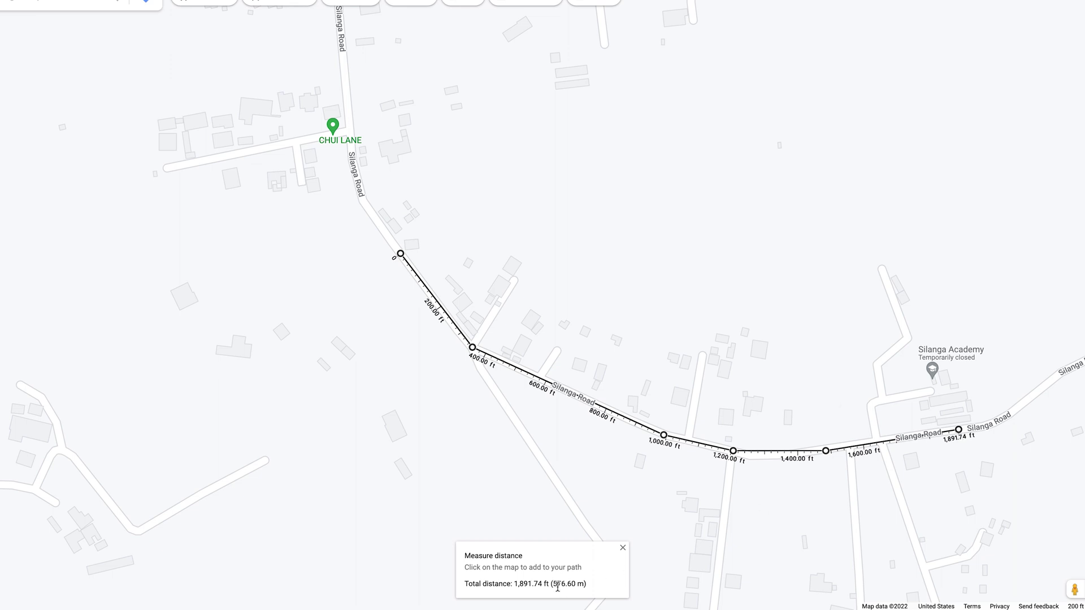
scroll(741, 500, "down", 3)
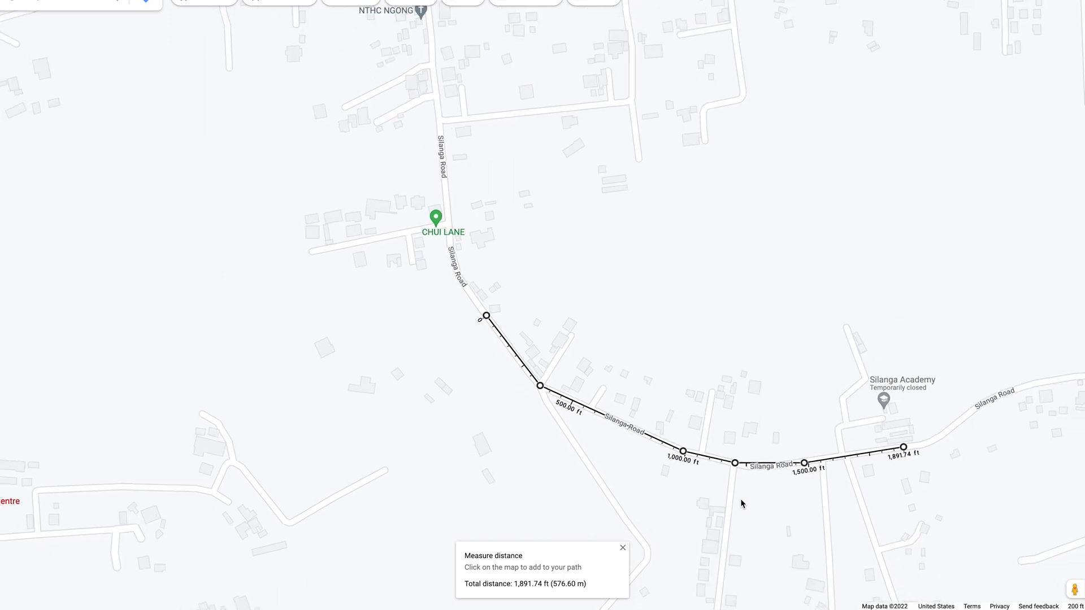
- Extend the measured path east past Silanga Academy, pulling its last point back onto the road
left_click_drag(695, 493, 557, 399)
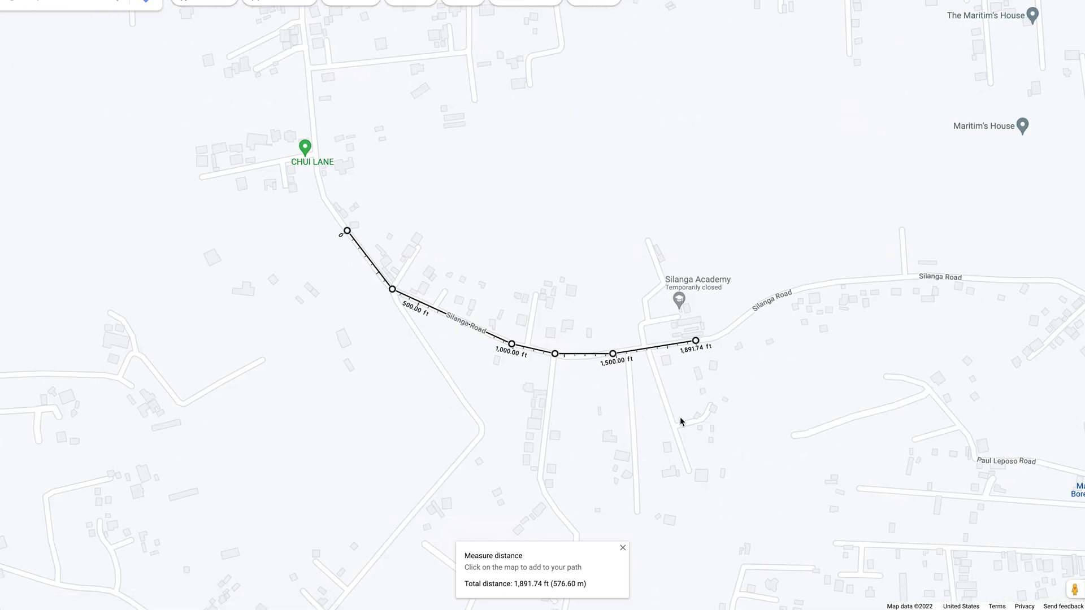
left_click_drag(707, 404, 359, 411)
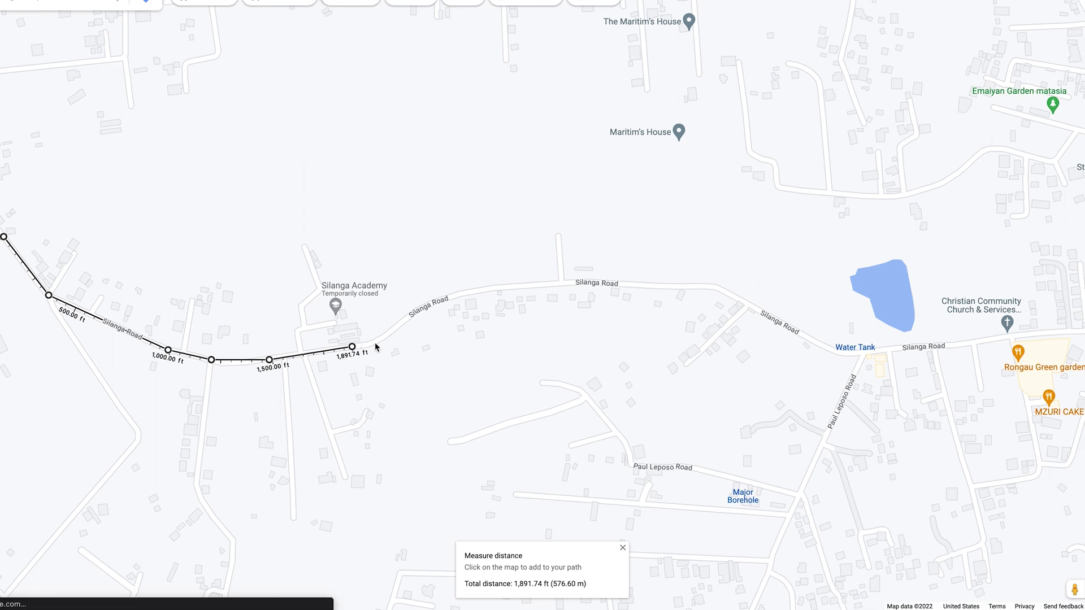
left_click(374, 343)
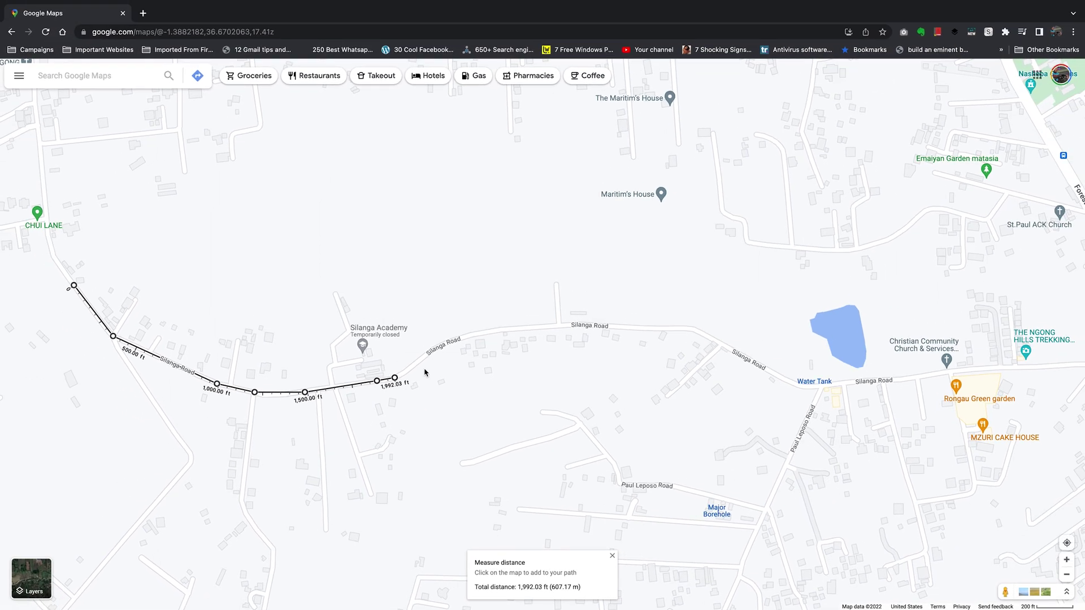
left_click(434, 348)
left_click(469, 335)
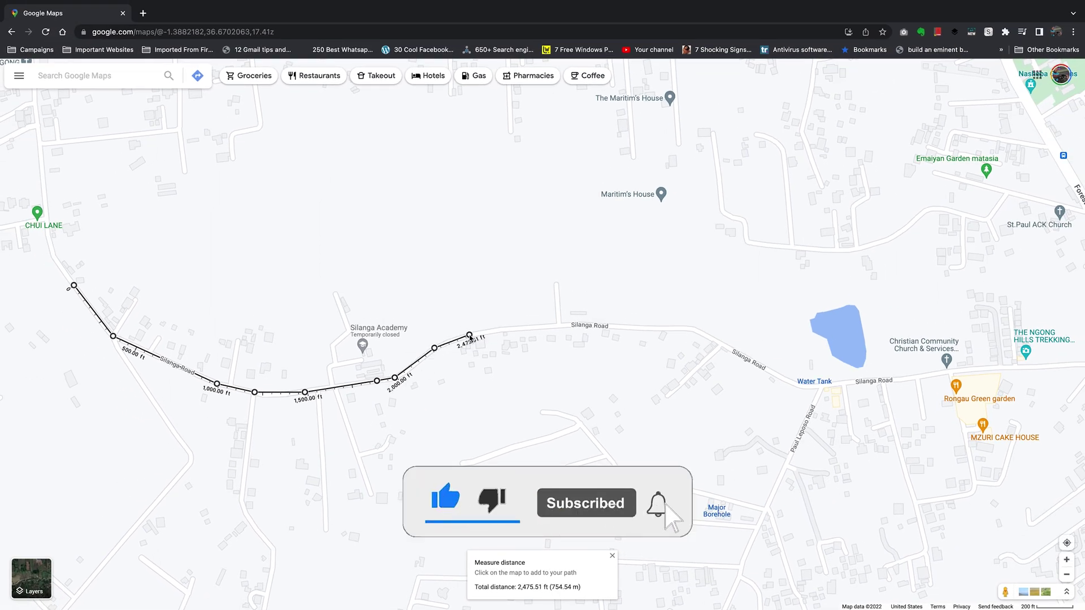
left_click(505, 330)
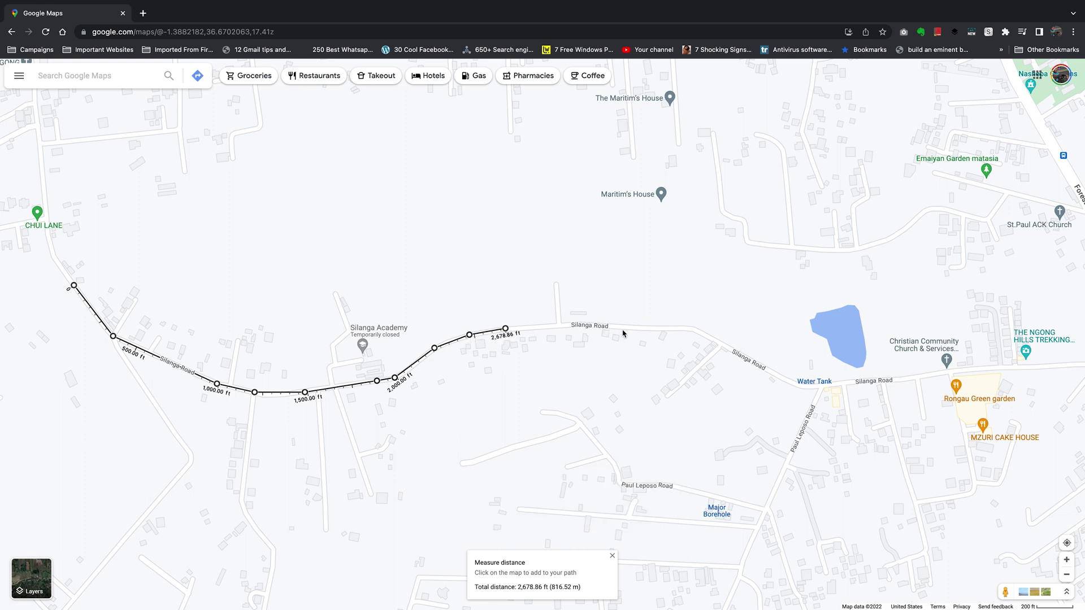
left_click(668, 331)
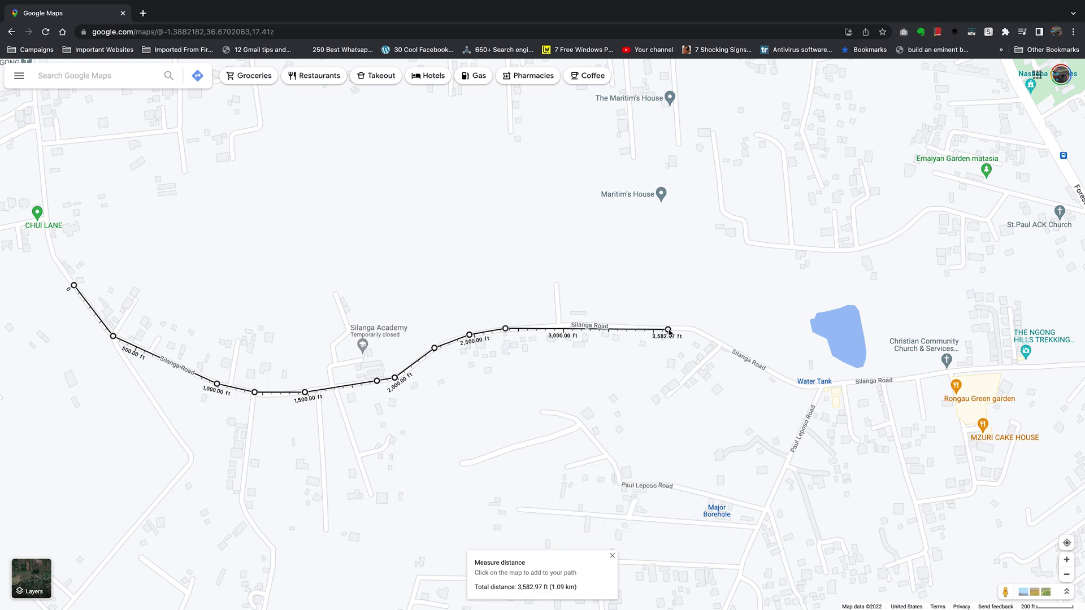
left_click_drag(668, 330, 560, 326)
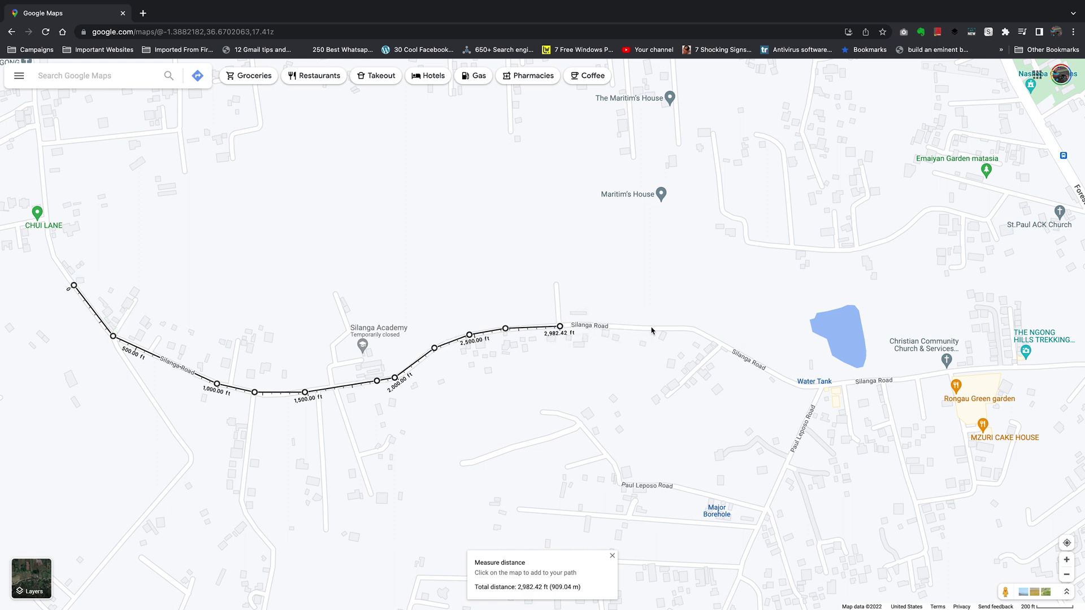
- Continue the path along Silanga Road's curve past the water tank
left_click(651, 327)
left_click(691, 329)
left_click(735, 351)
left_click(784, 379)
left_click(802, 386)
left_click(874, 379)
left_click(973, 369)
scroll(782, 433, "down", 1)
scroll(781, 433, "down", 1)
left_click_drag(782, 433, 455, 431)
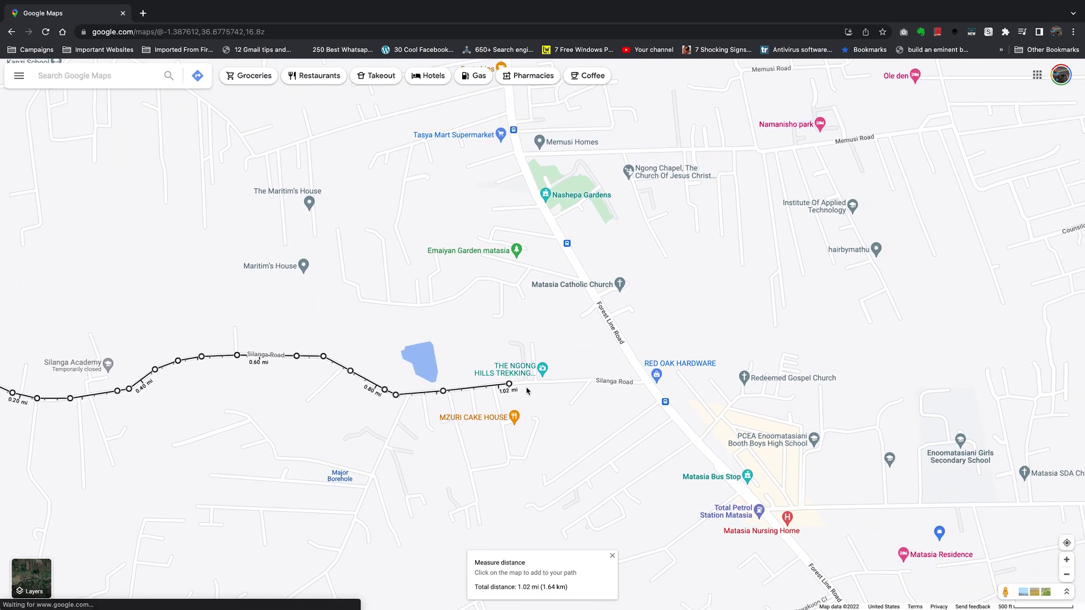
- Extend the path onto Forest Line Road, reaching 1.47 mi (2.36 km), then remove an extra point
left_click(574, 382)
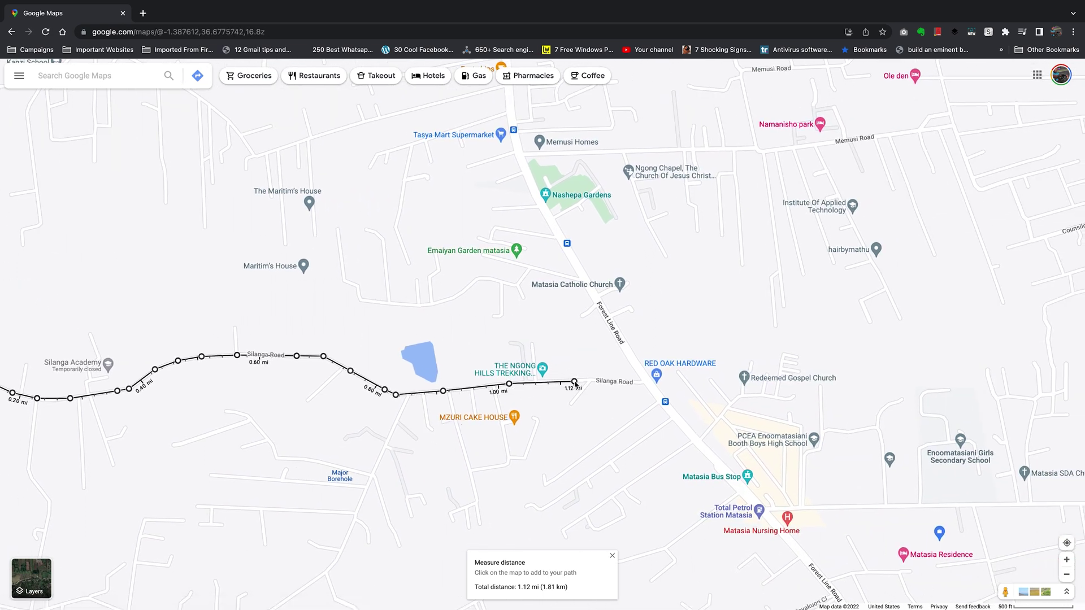
left_click(611, 382)
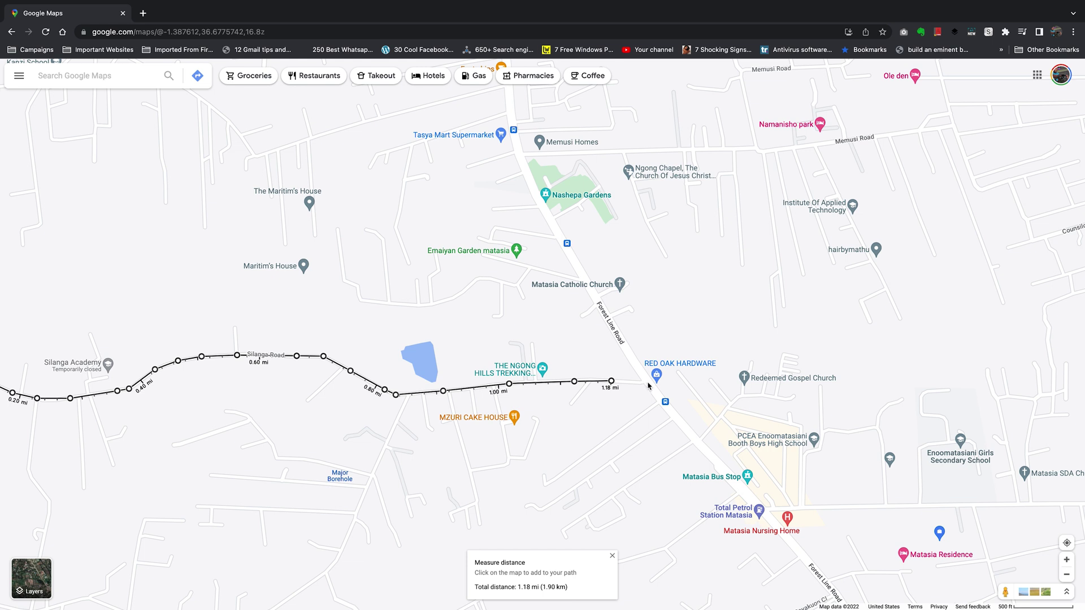
left_click(649, 383)
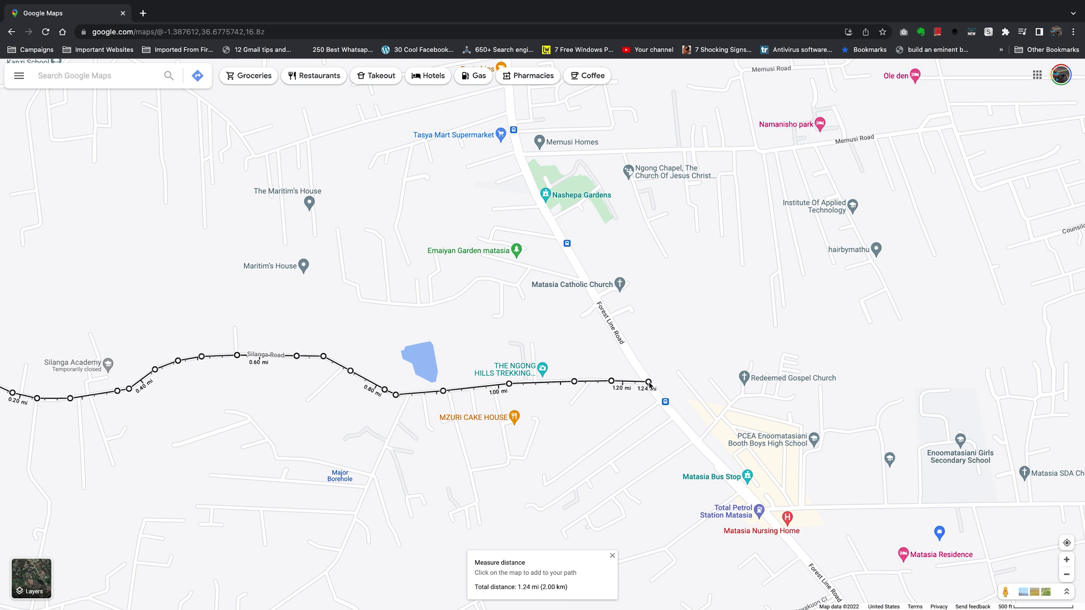
mouse_move(734, 479)
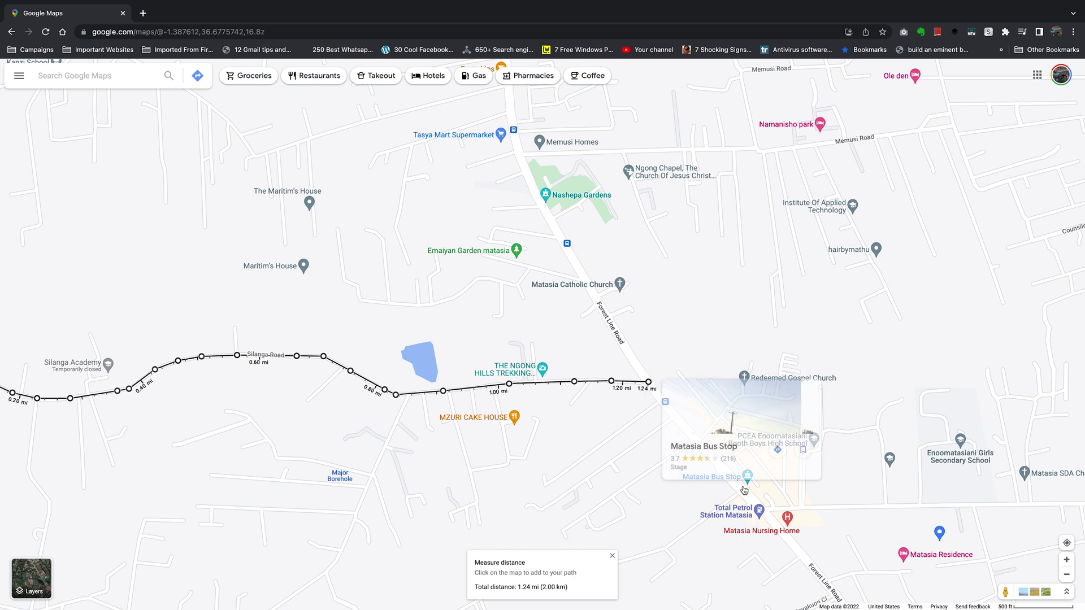
left_click(742, 487)
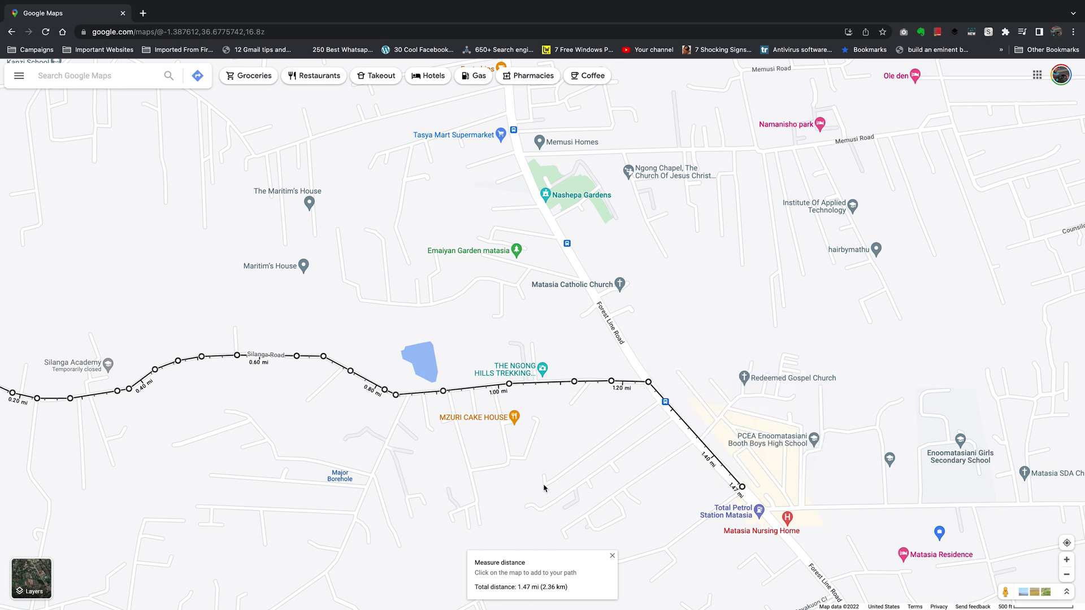
scroll(368, 448, "down", 3)
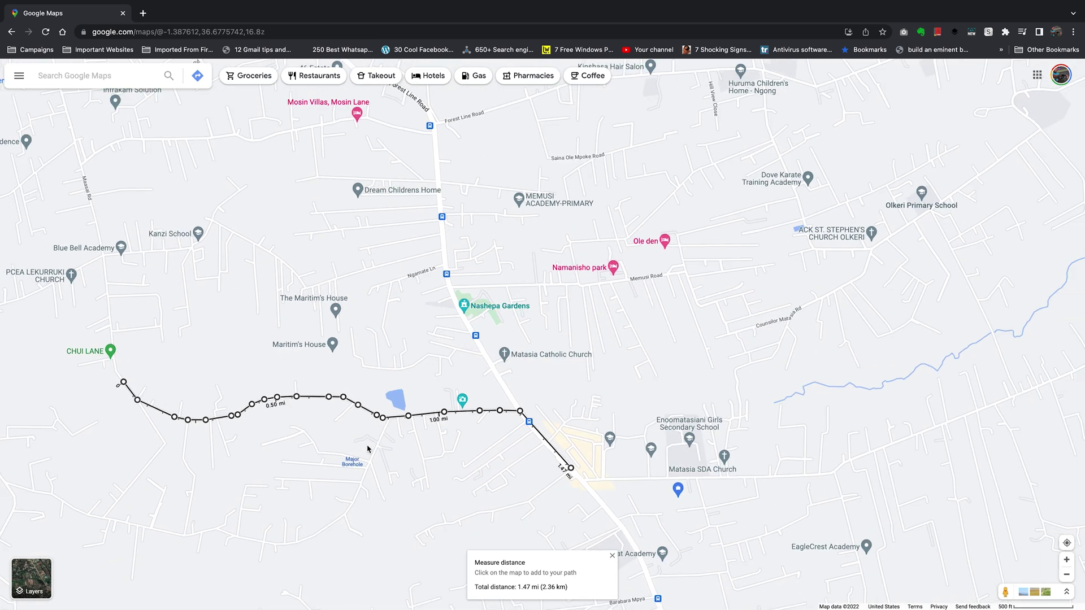
left_click_drag(323, 432, 377, 414)
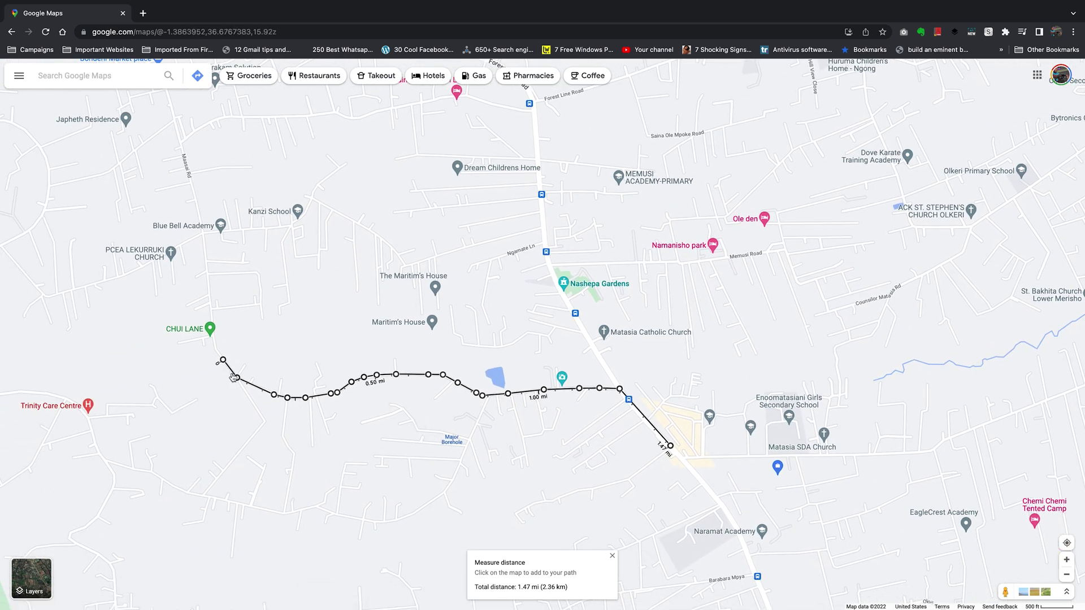
left_click(254, 386)
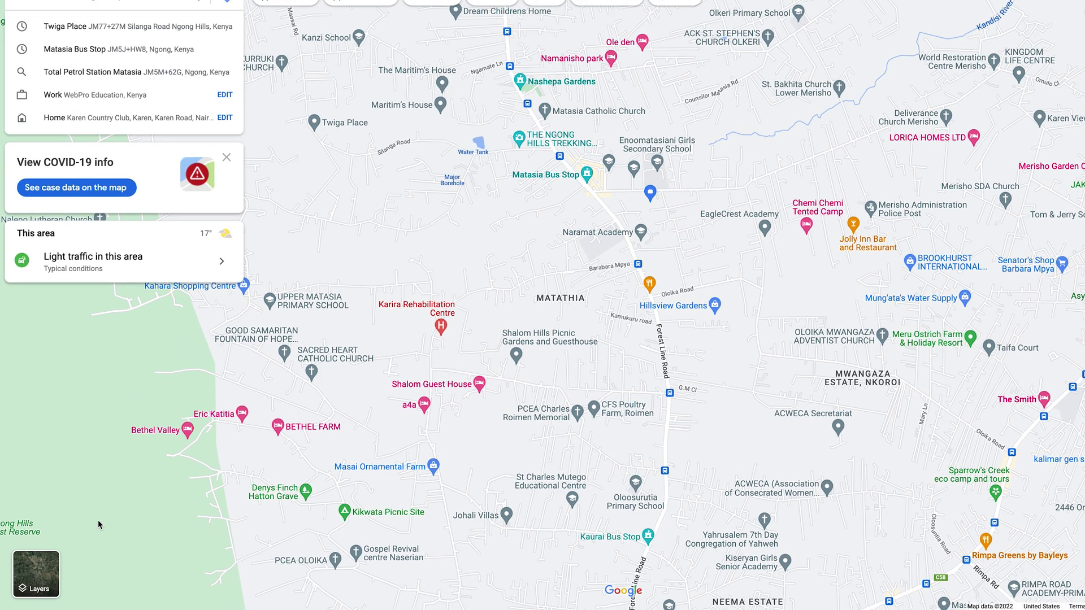
- Switch the Matasia map to Satellite imagery
left_click(35, 574)
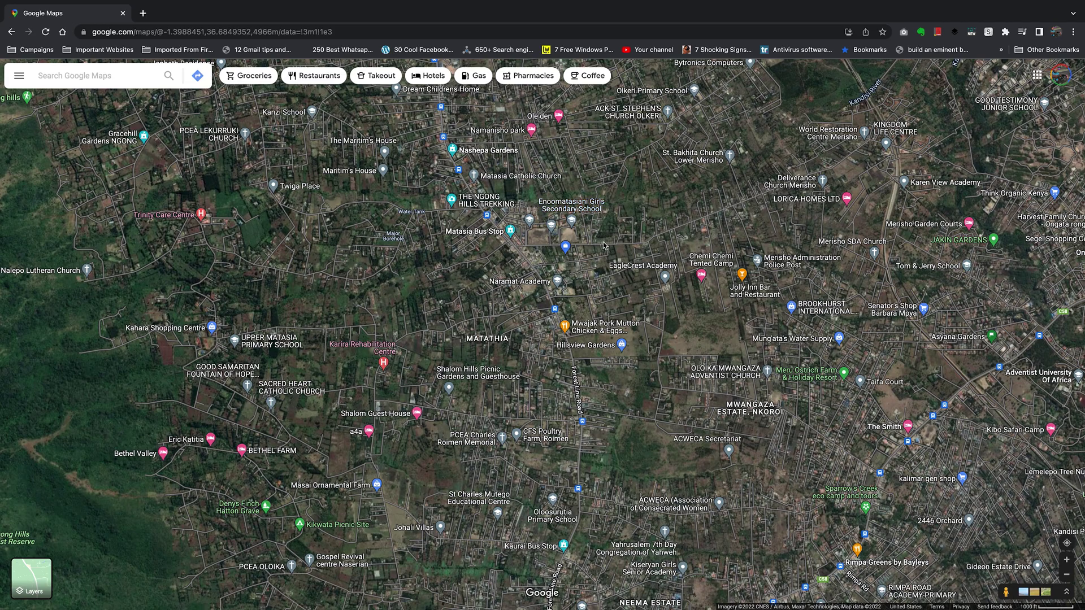
scroll(602, 245, "up", 5)
- Zoom in on Matasia and centre the Enoomatasiani Girls Secondary School field in satellite view
scroll(605, 249, "up", 3)
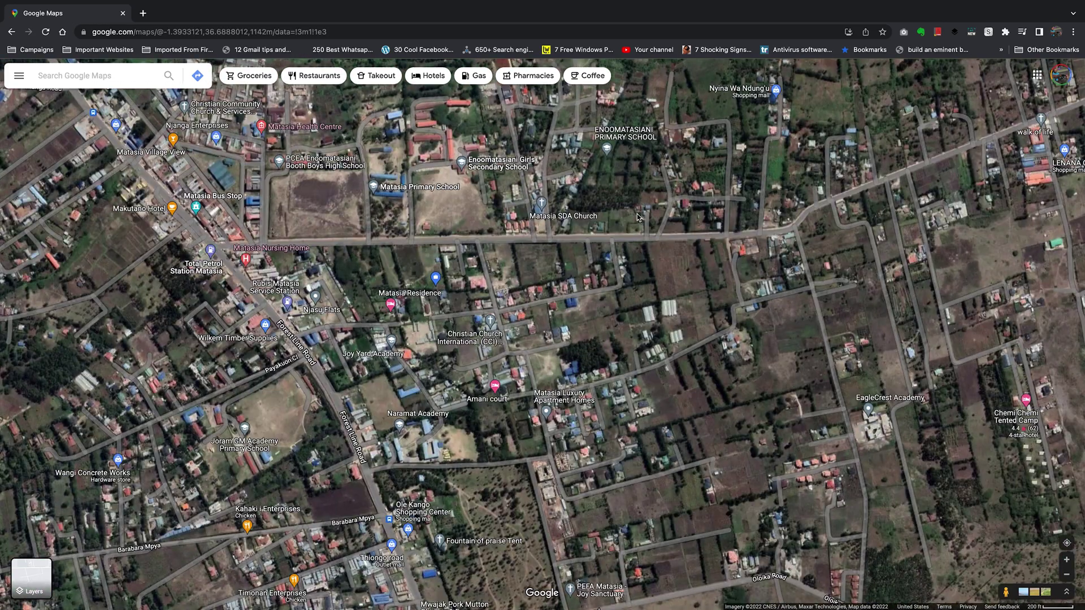
scroll(636, 213, "up", 3)
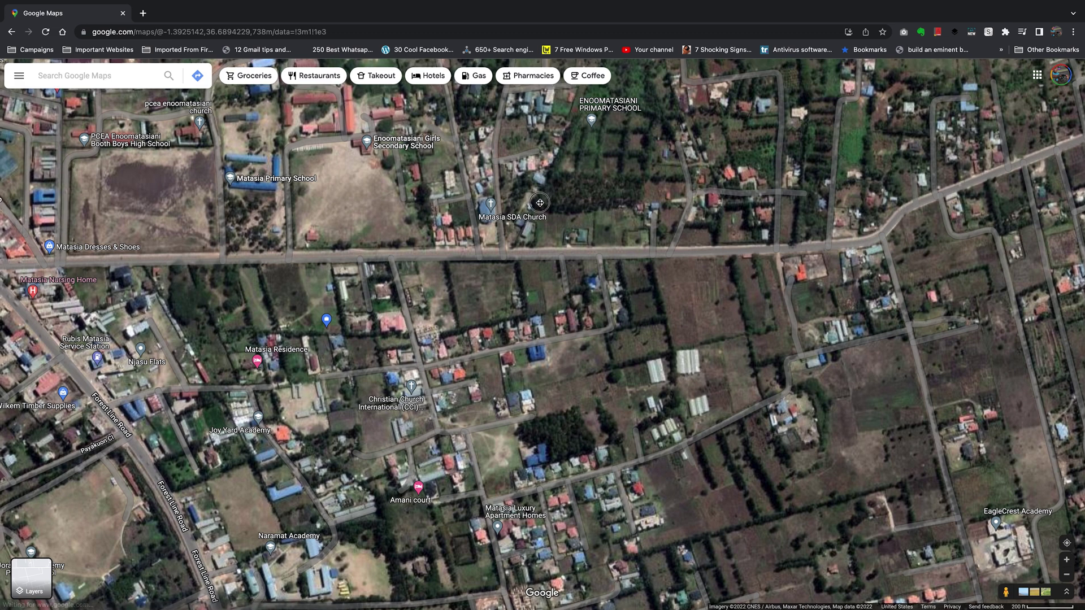
left_click_drag(583, 200, 562, 291)
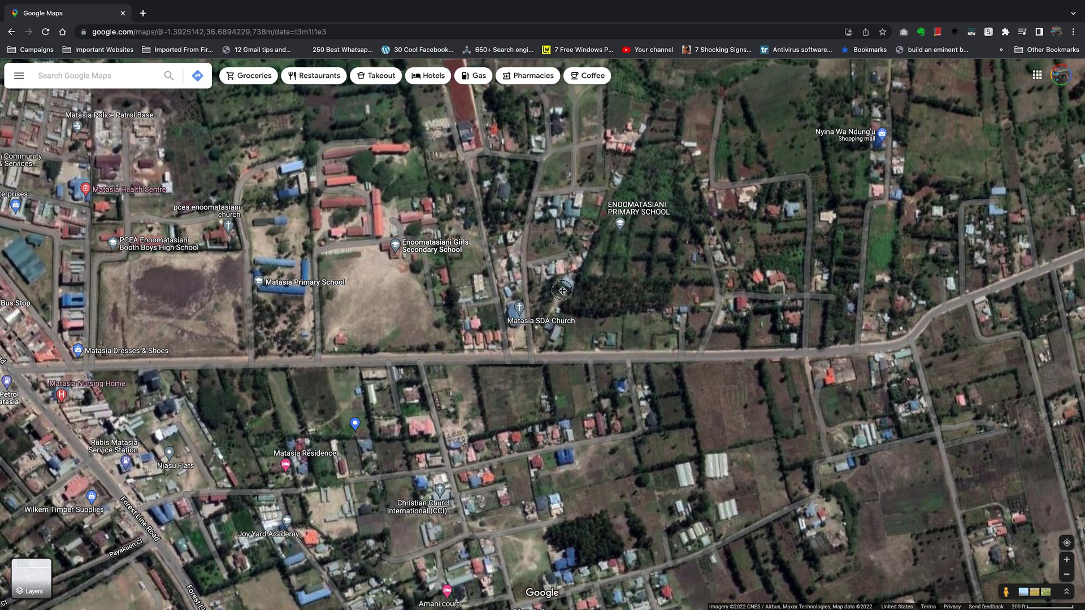
scroll(486, 294, "up", 3)
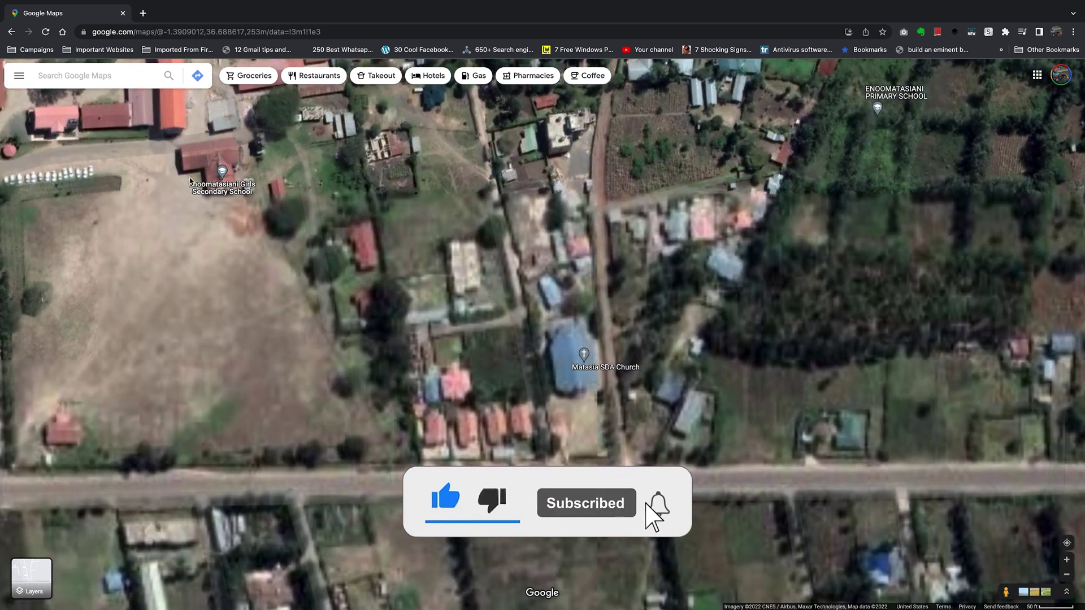
left_click_drag(200, 205, 347, 226)
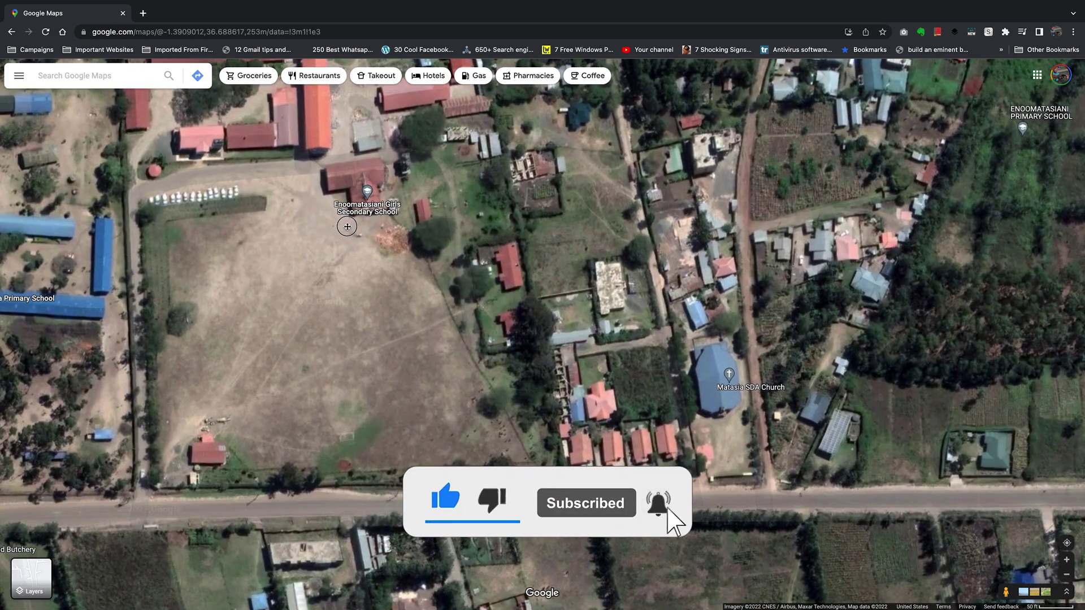
scroll(347, 226, "up", 1)
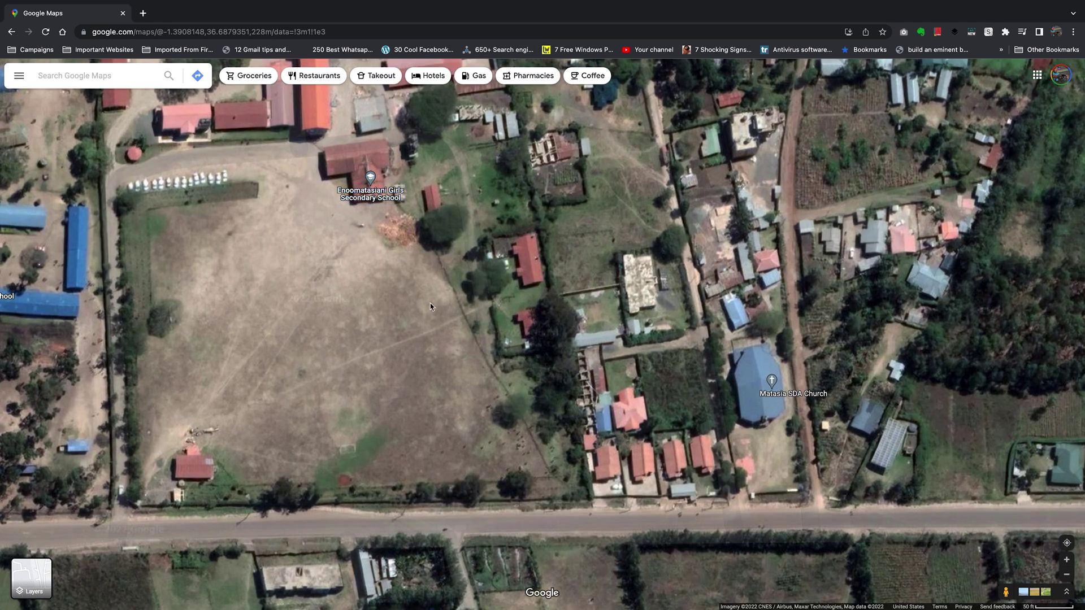
left_click_drag(319, 209, 445, 267)
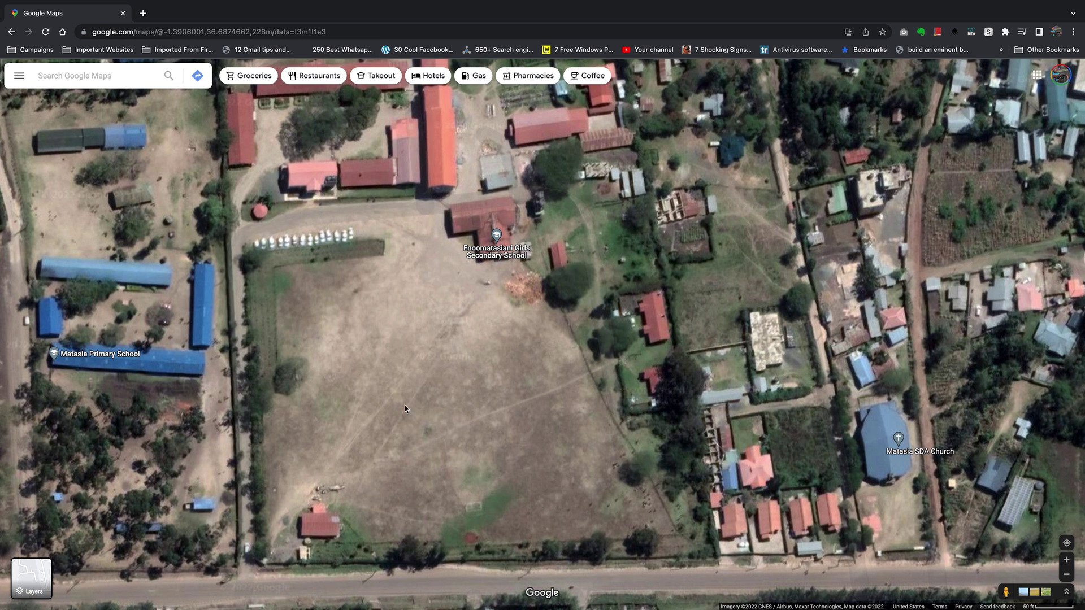
scroll(404, 408, "up", 2)
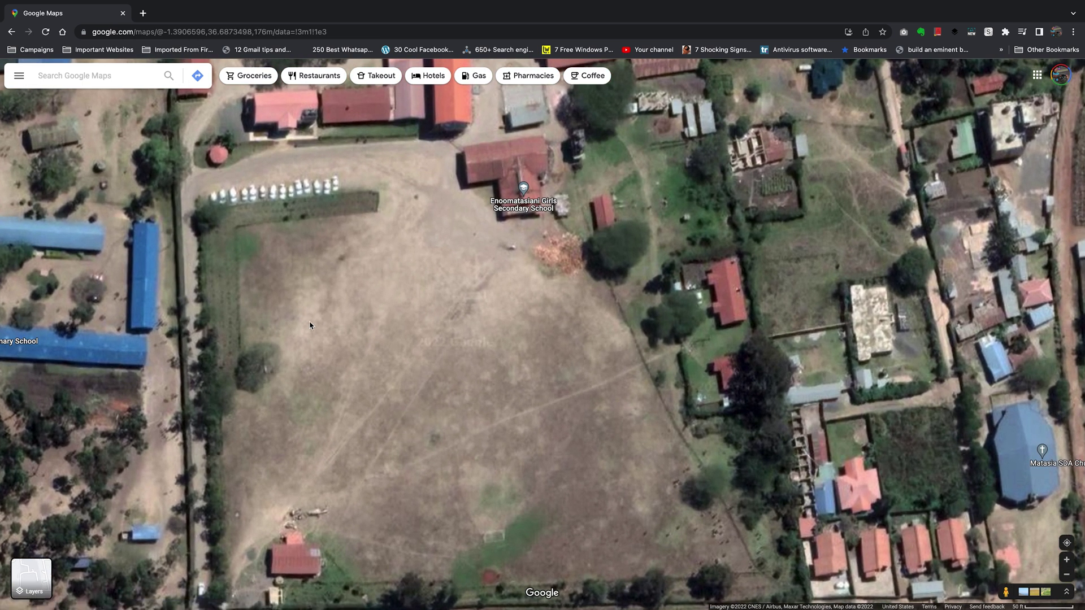
scroll(492, 375, "down", 1)
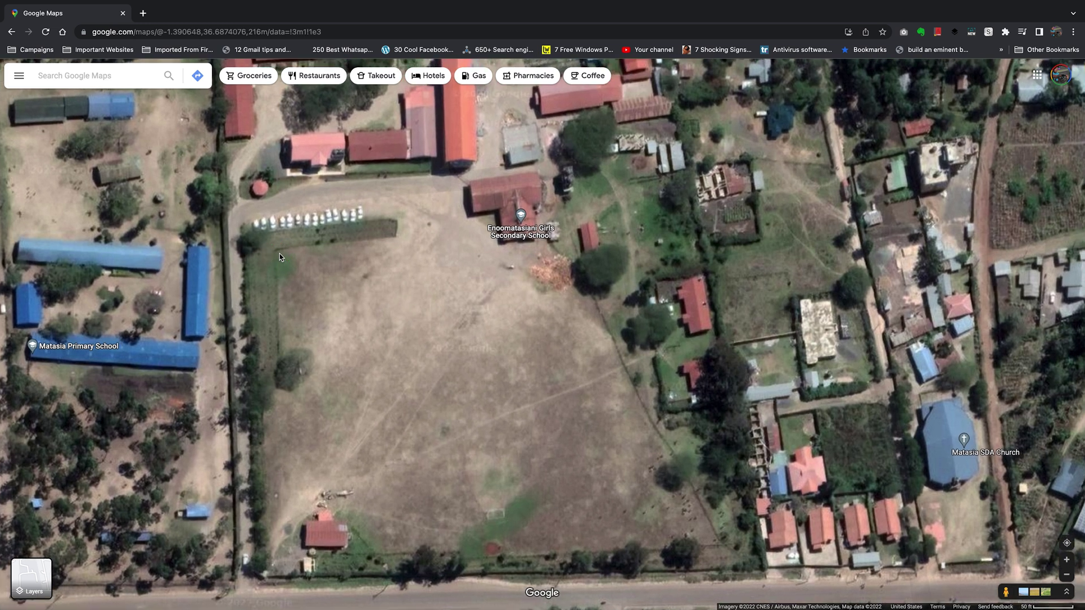
- Start a measurement at the field's top-left corner and trace its west boundary downward
right_click(279, 254)
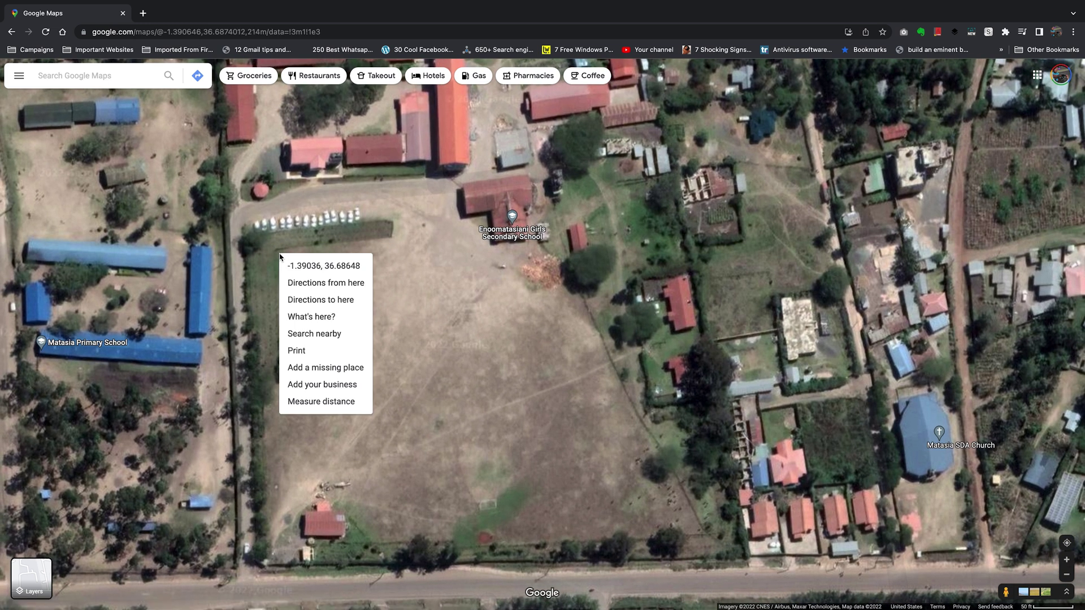
left_click(328, 403)
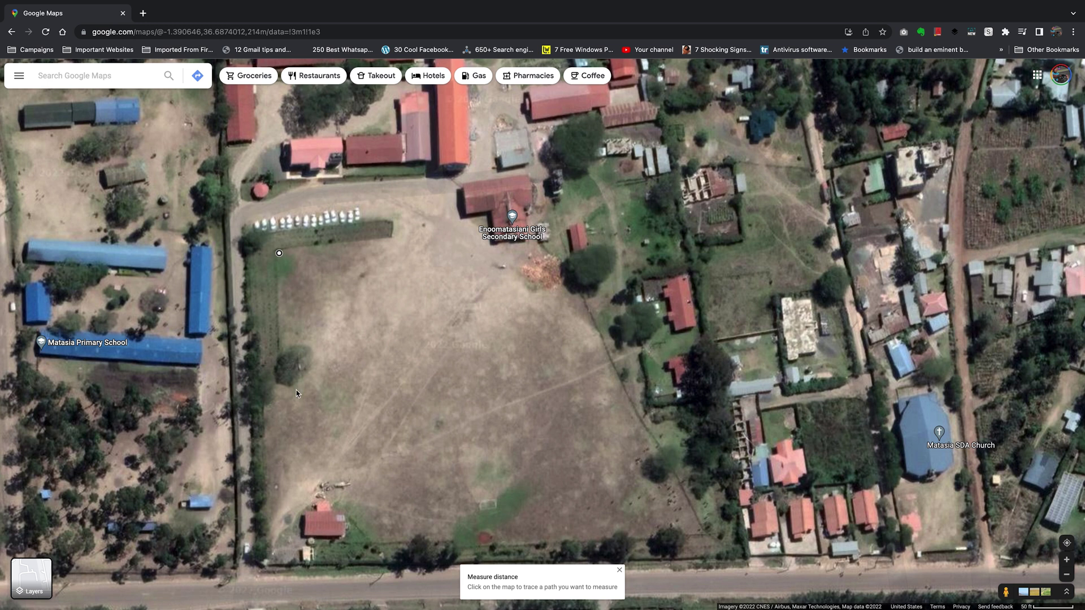
left_click(284, 348)
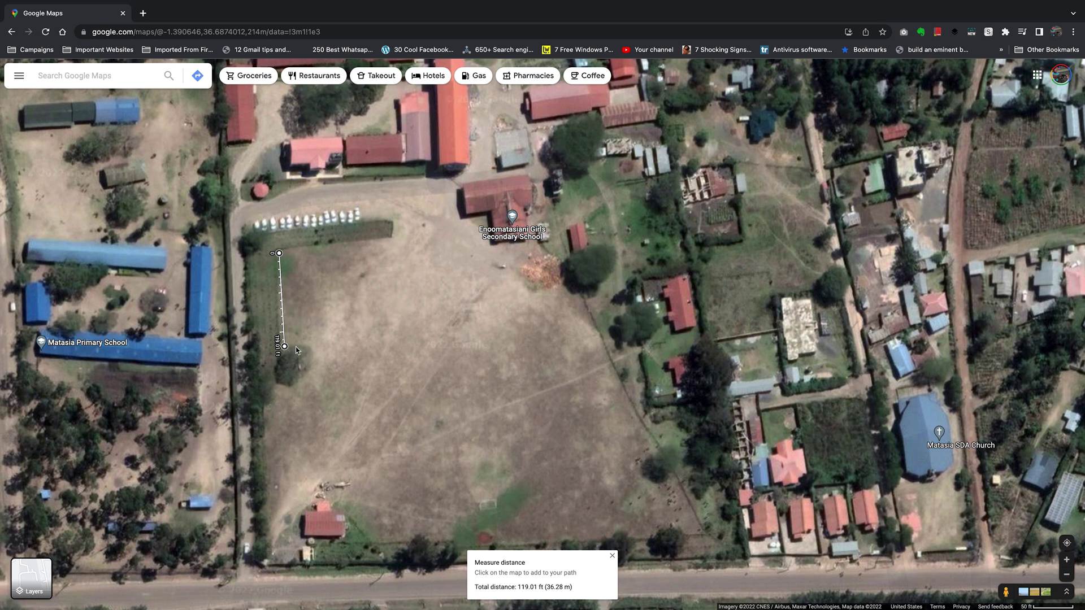
left_click(309, 346)
left_click(312, 377)
left_click(282, 386)
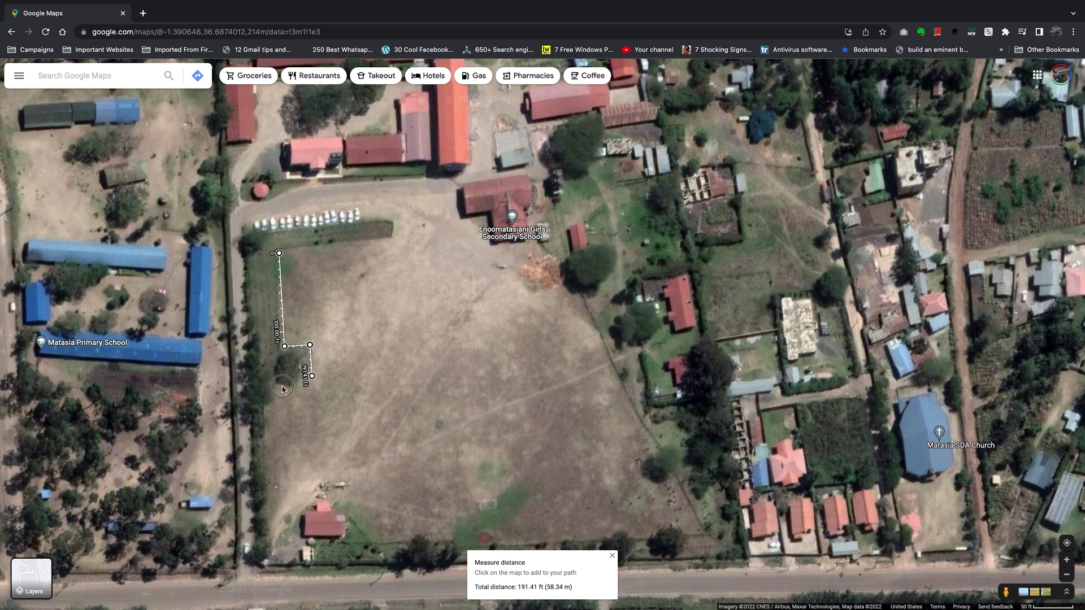
left_click(268, 410)
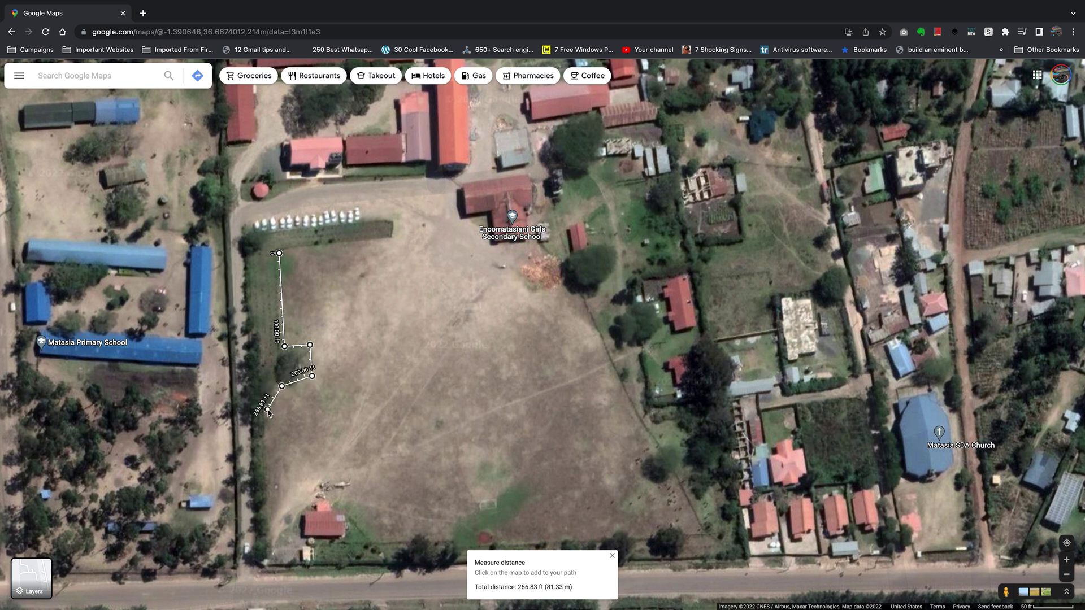
left_click(270, 486)
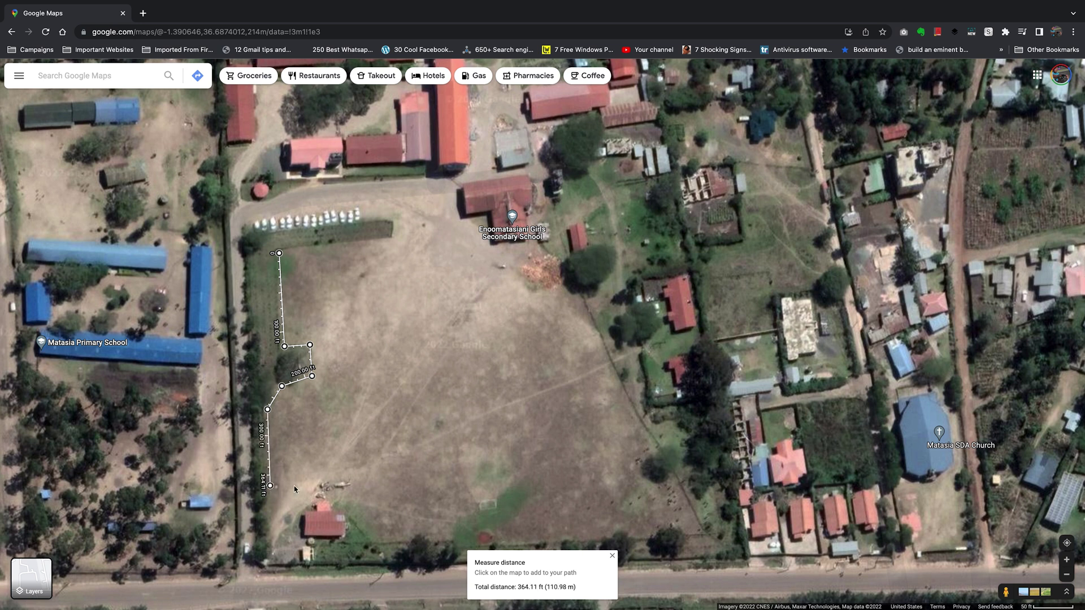
- Trace the south and east edges back to the start, closing the outline at 144,249.17 ft²
left_click(366, 480)
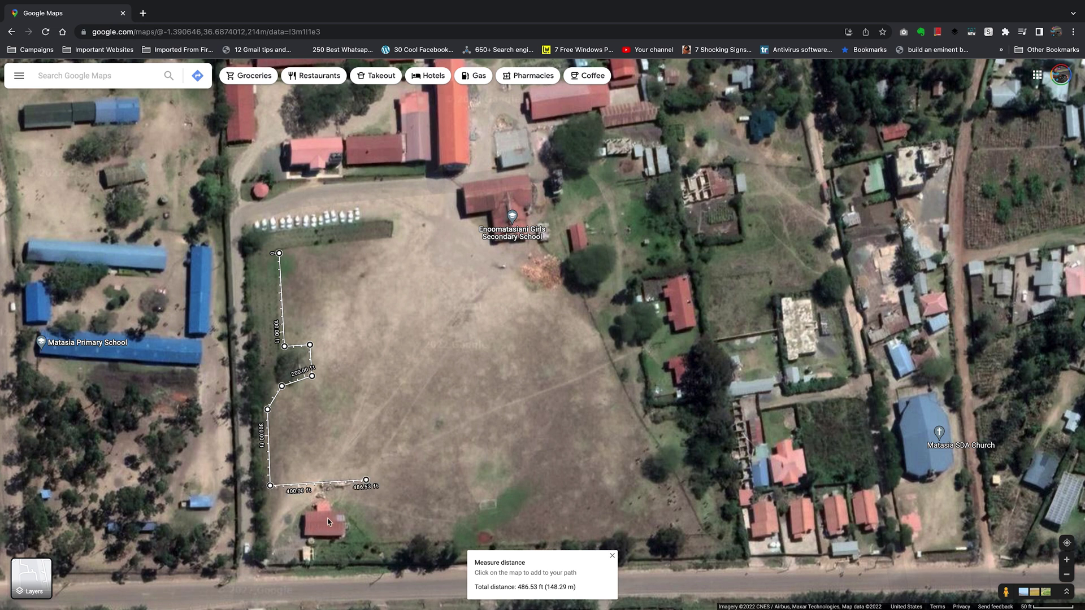
left_click(372, 536)
left_click(700, 530)
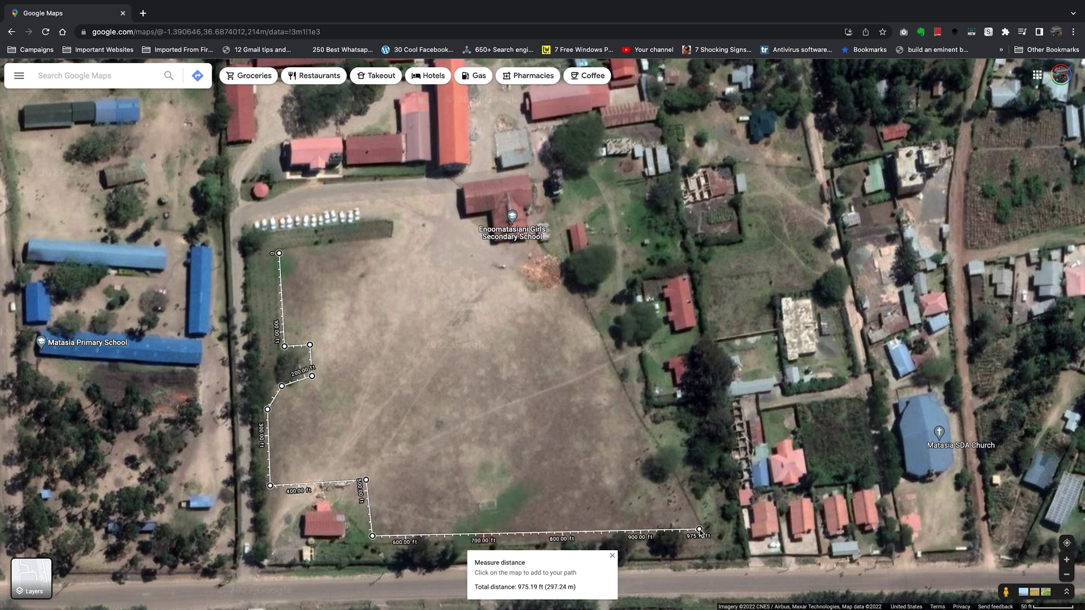
left_click(562, 294)
left_click(518, 295)
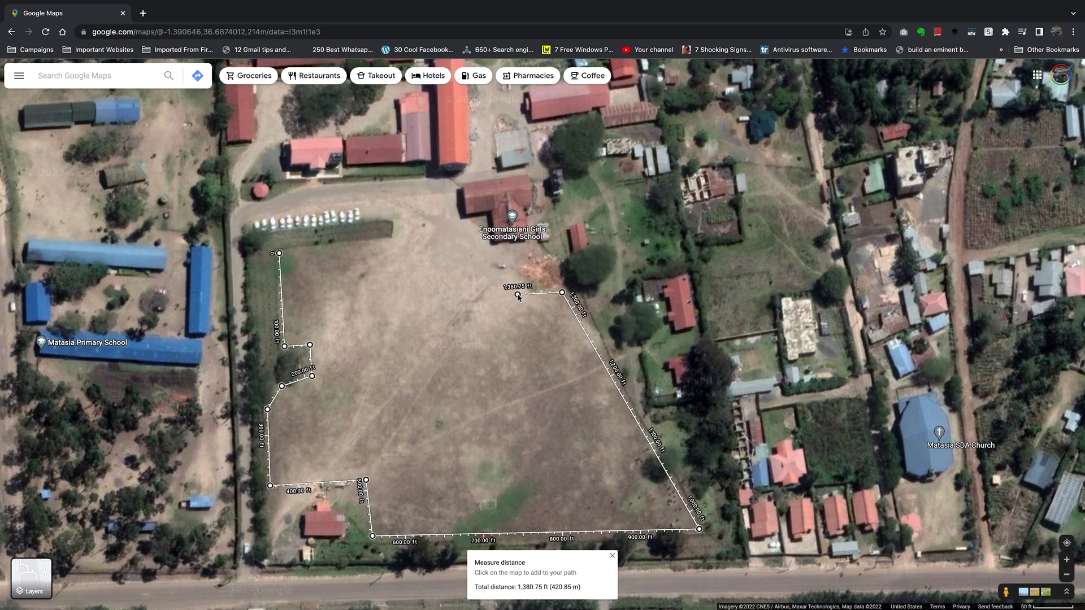
left_click(507, 252)
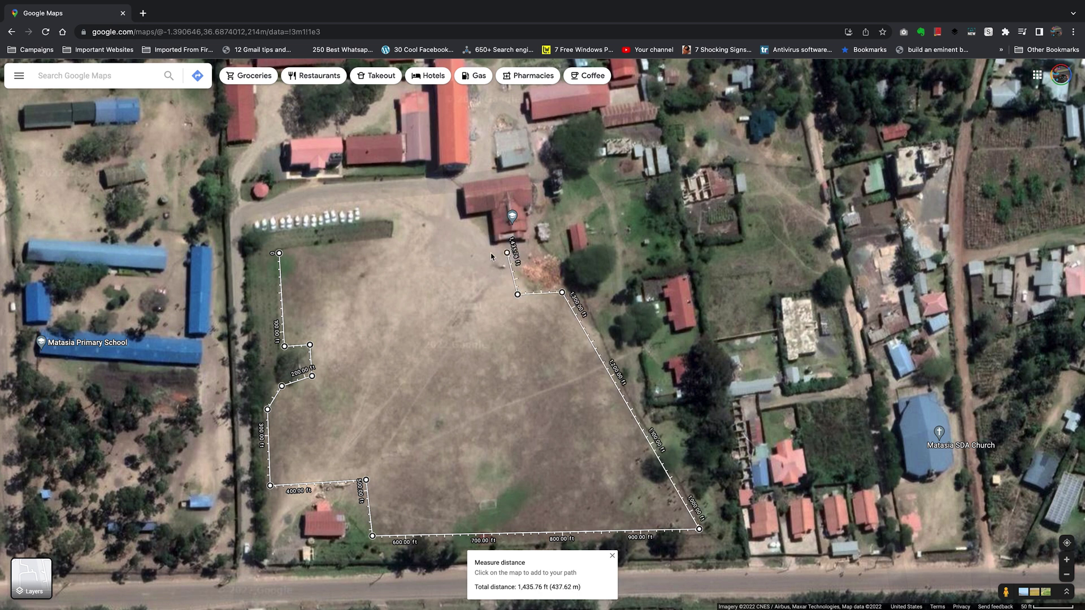
left_click(280, 253)
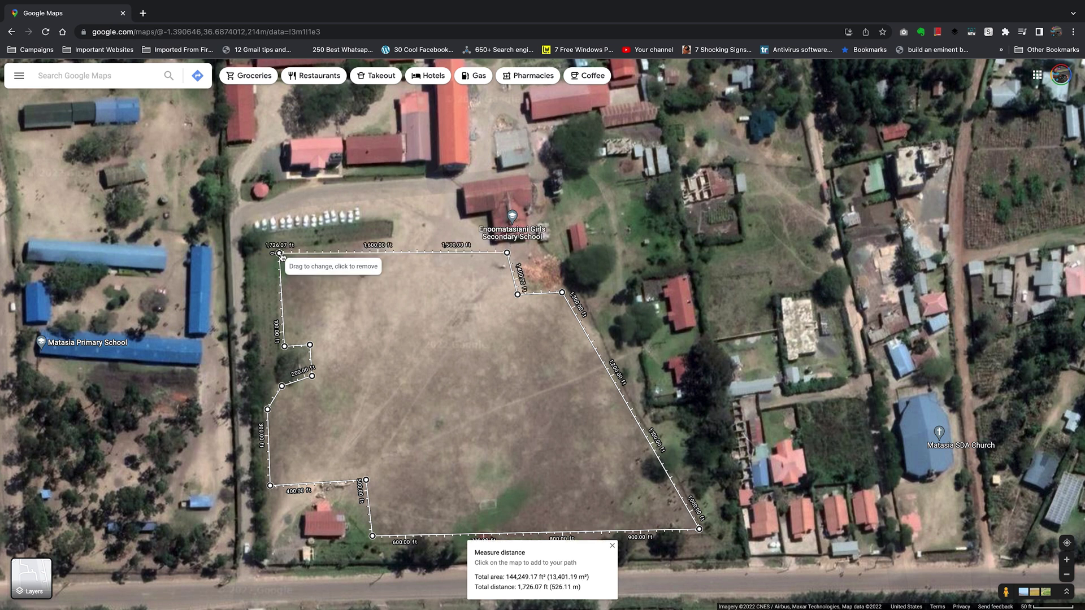
- Add a point on Matasia SDA Church, reopening the shape into a 2,541.46 ft (774.64 m) path
scroll(434, 296, "down", 1)
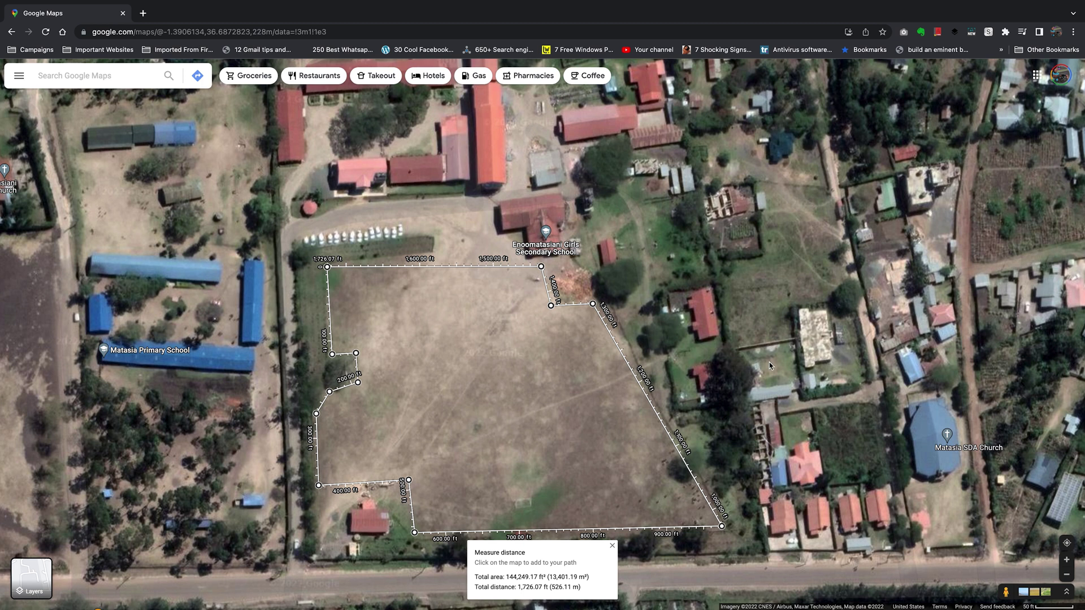
left_click(911, 408)
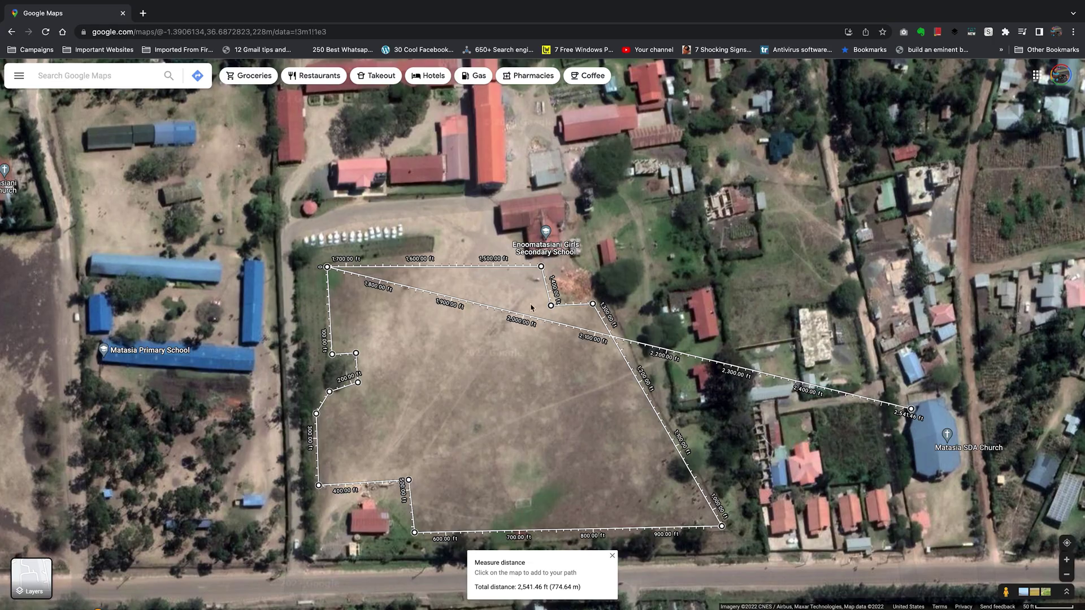